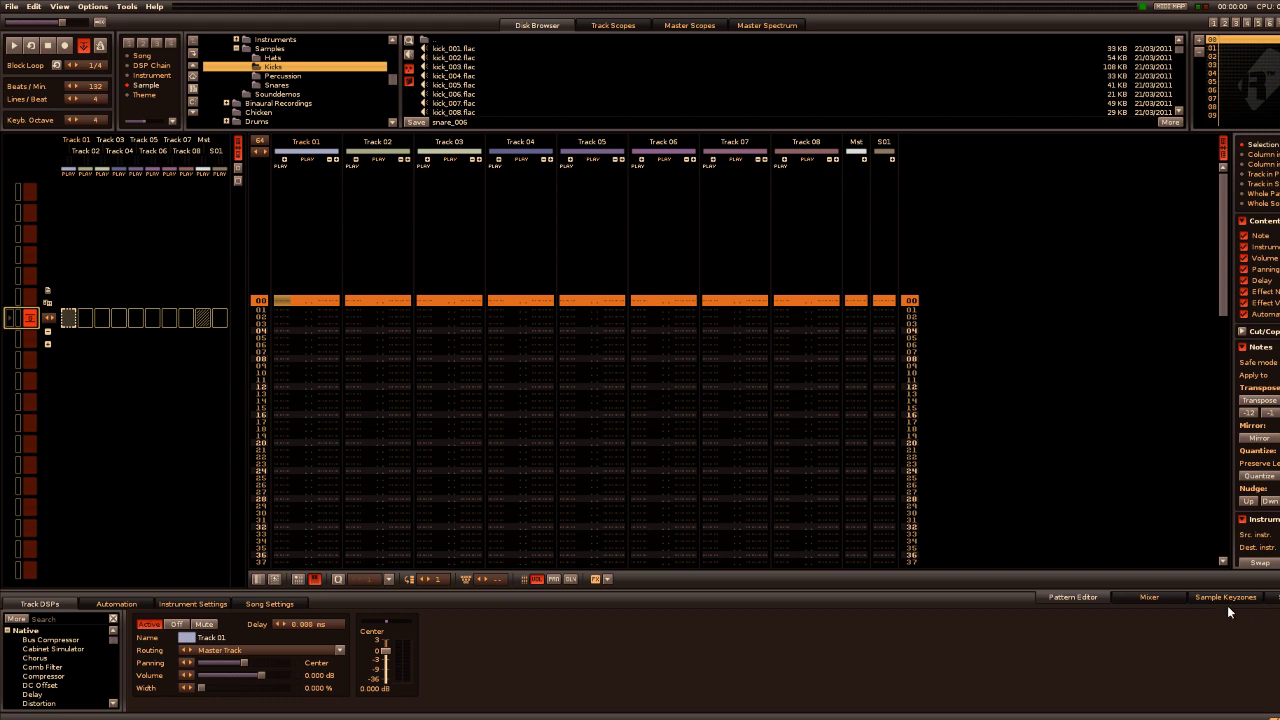
Load kick_001 and snare_006 from the Disk Browser as instruments
click(452, 49)
drag(452, 49, 1230, 55)
click(292, 84)
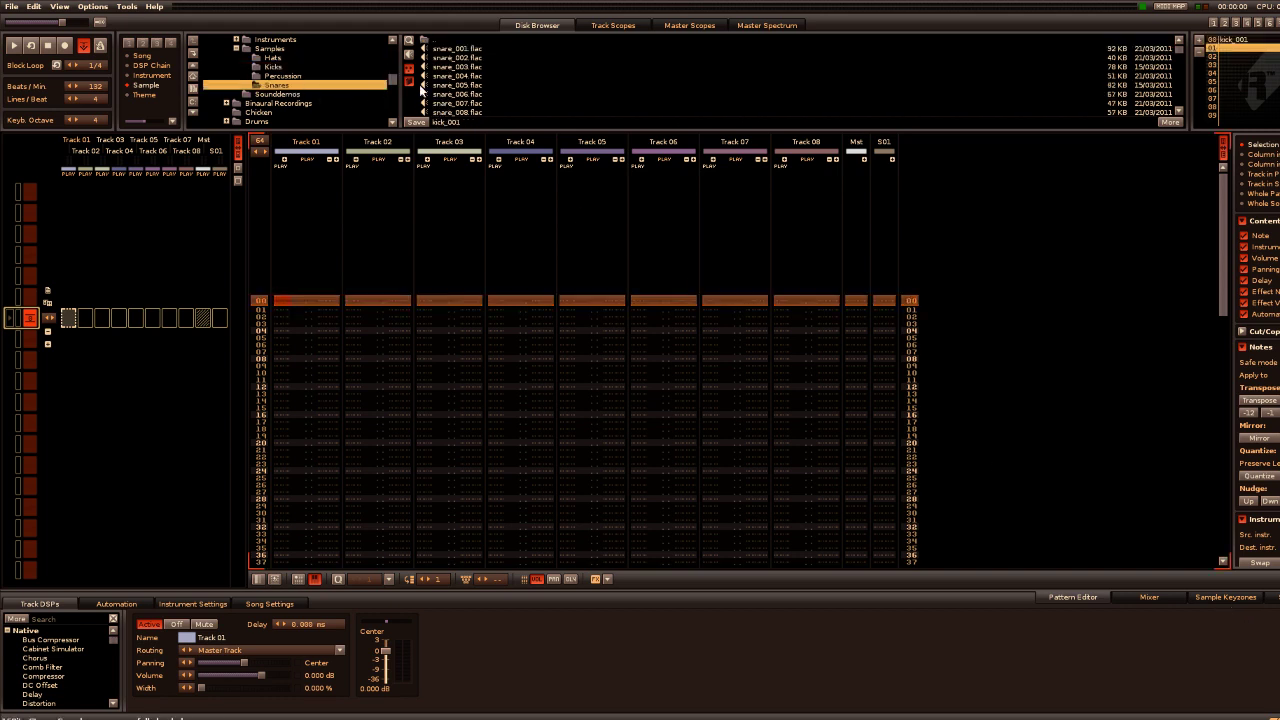
click(448, 95)
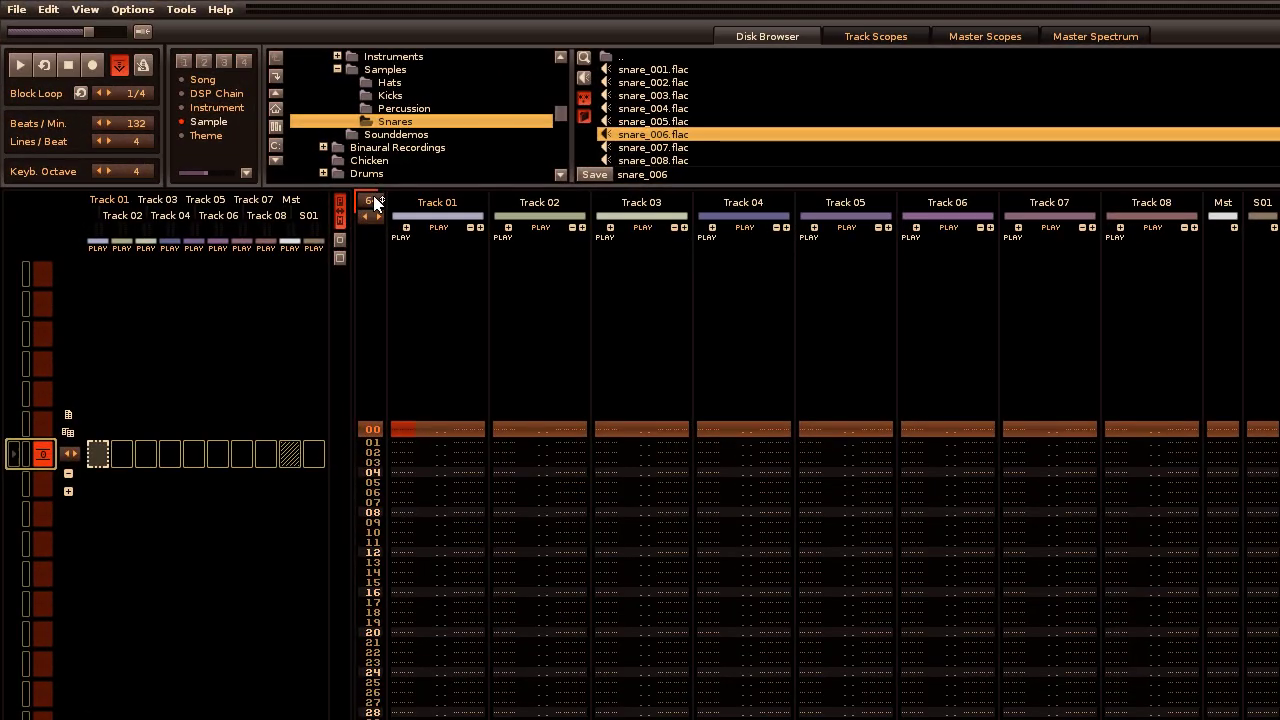
Set the pattern length to 32 rows
click(671, 429)
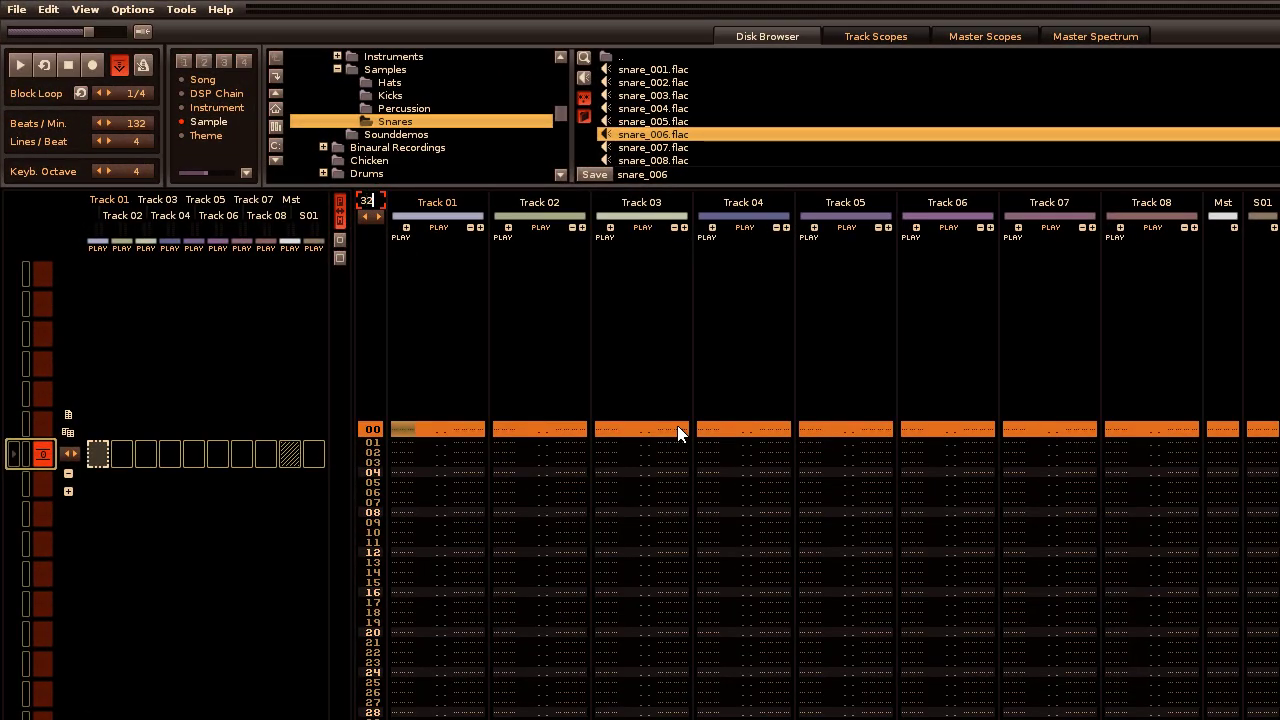
key(Return)
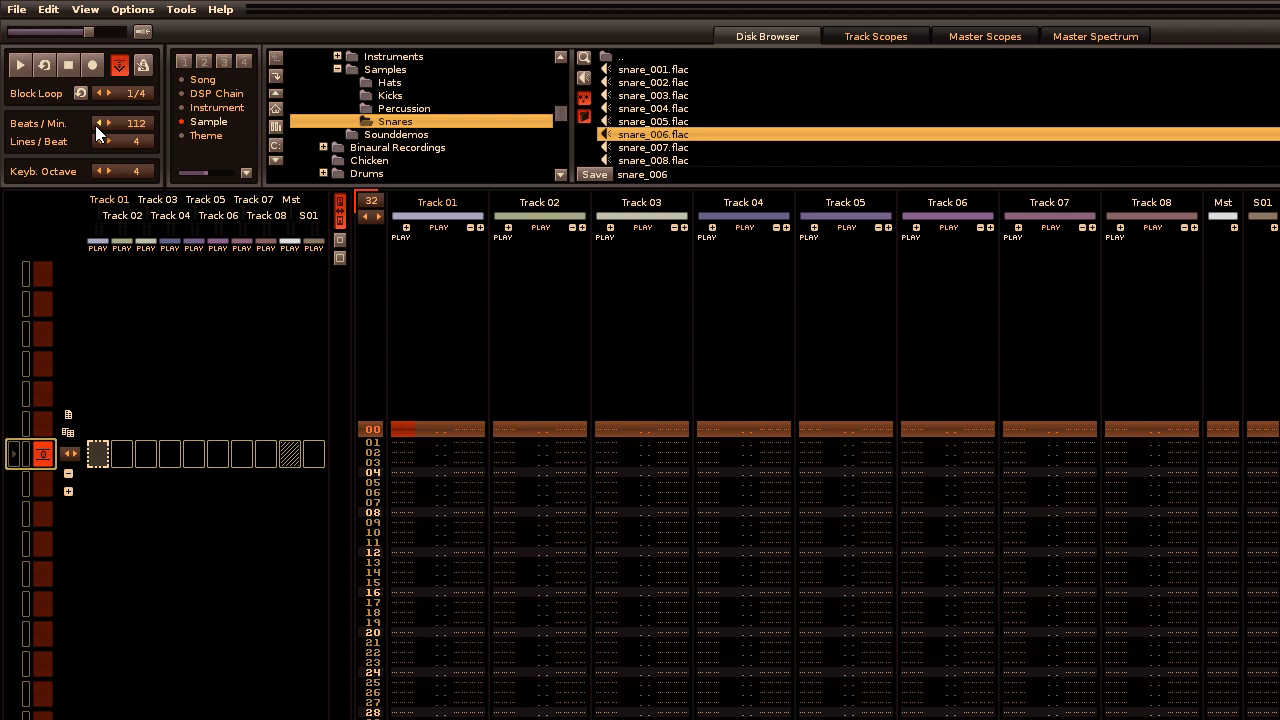
scroll(97, 130, down, 20)
Rename Track 01 to 'Bass Drum' and Track 02 to 'Snare'
double_click(434, 202)
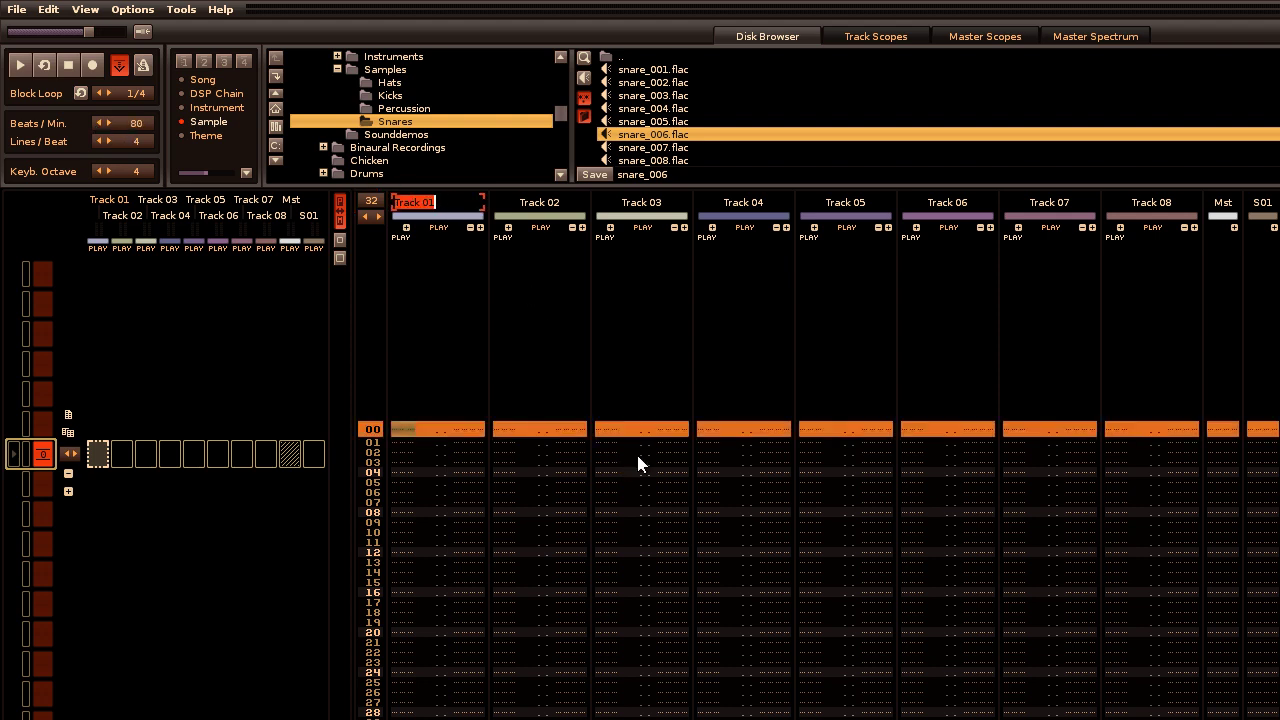
text(Bass Drum)
double_click(556, 202)
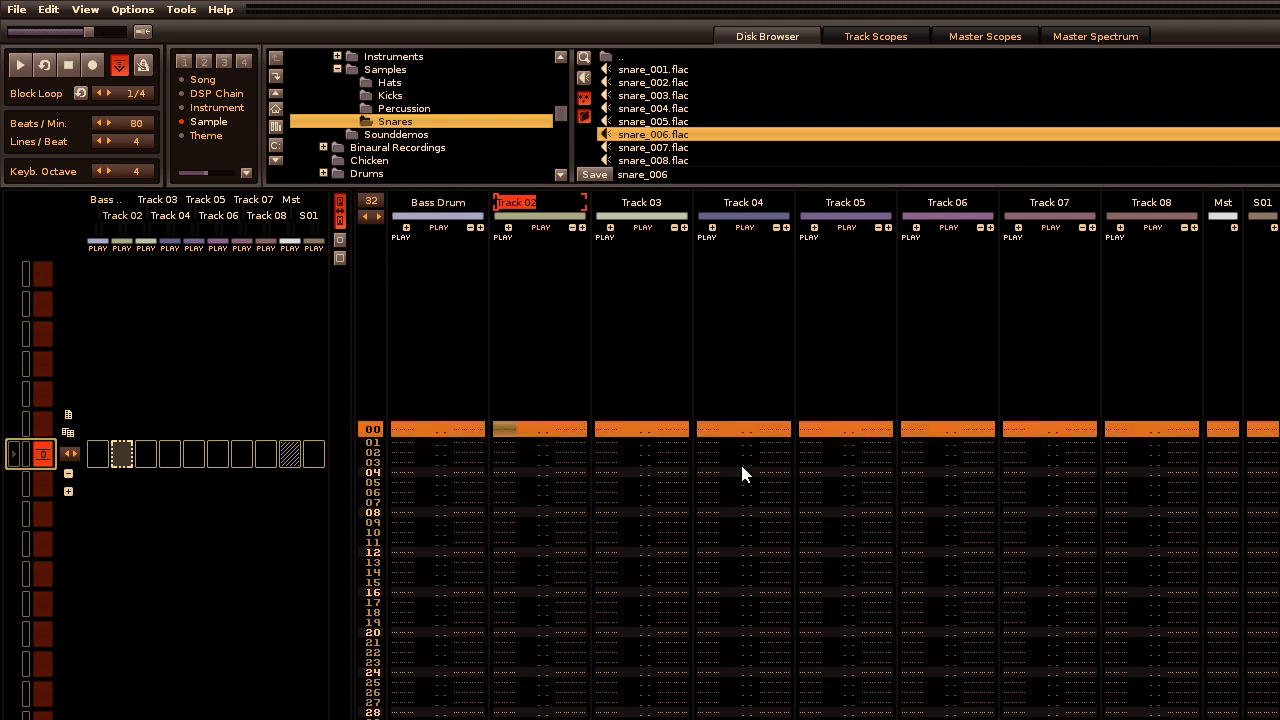
text(Snare)
key(Return)
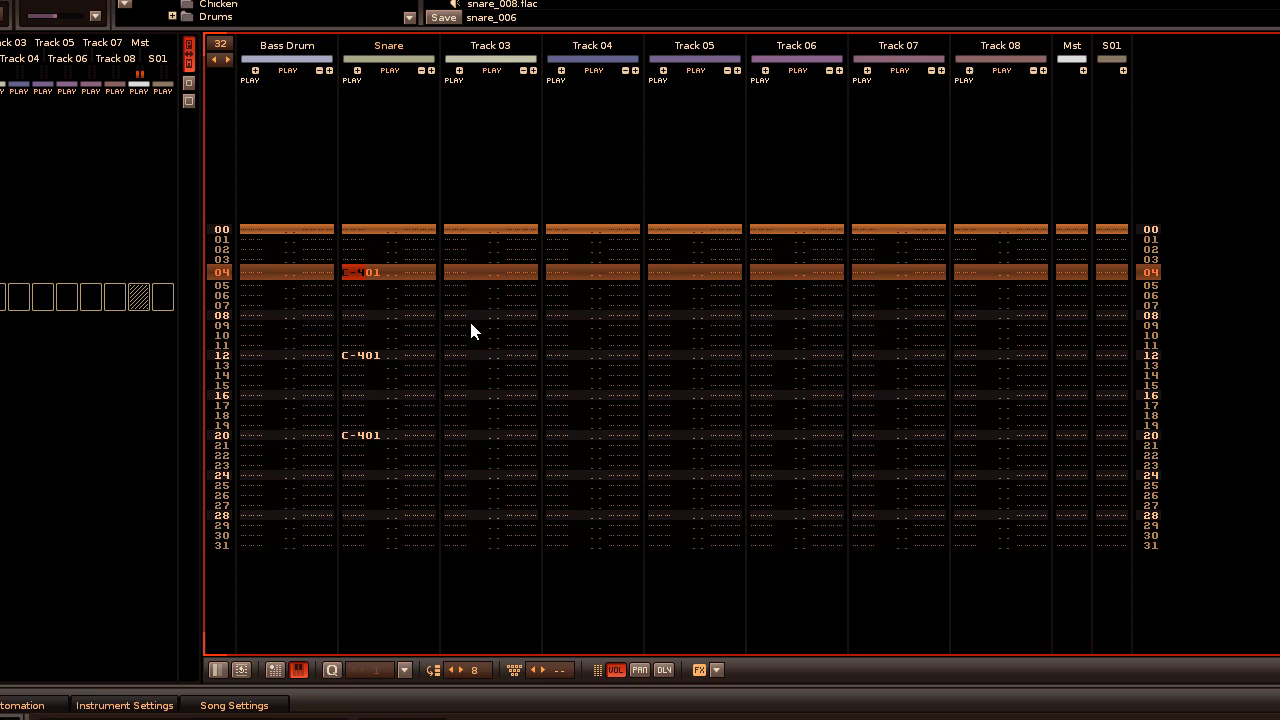
Enter kick notes on the Bass Drum track, then render each track to its own file at 44100 Hz
key(z)
key(z)
key(z)
key(z)
key(z)
key(z)
key(z)
key(z)
key(z)
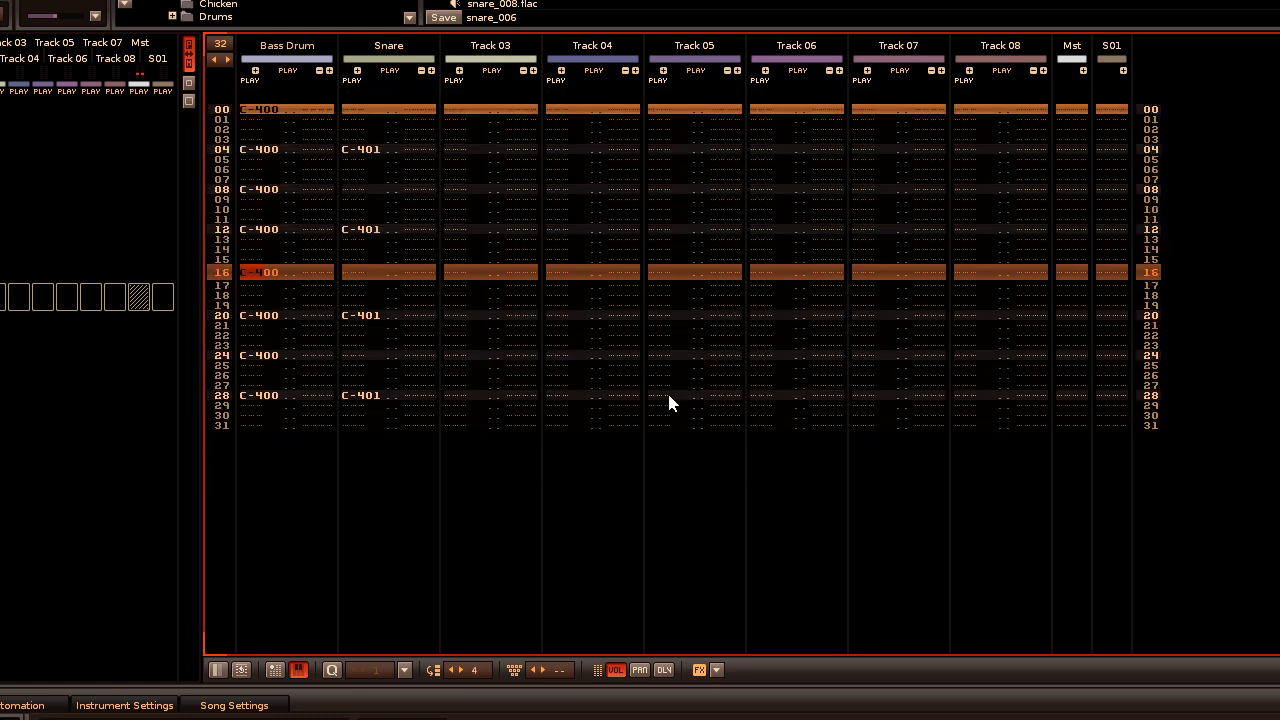
key(ctrl+alt+r)
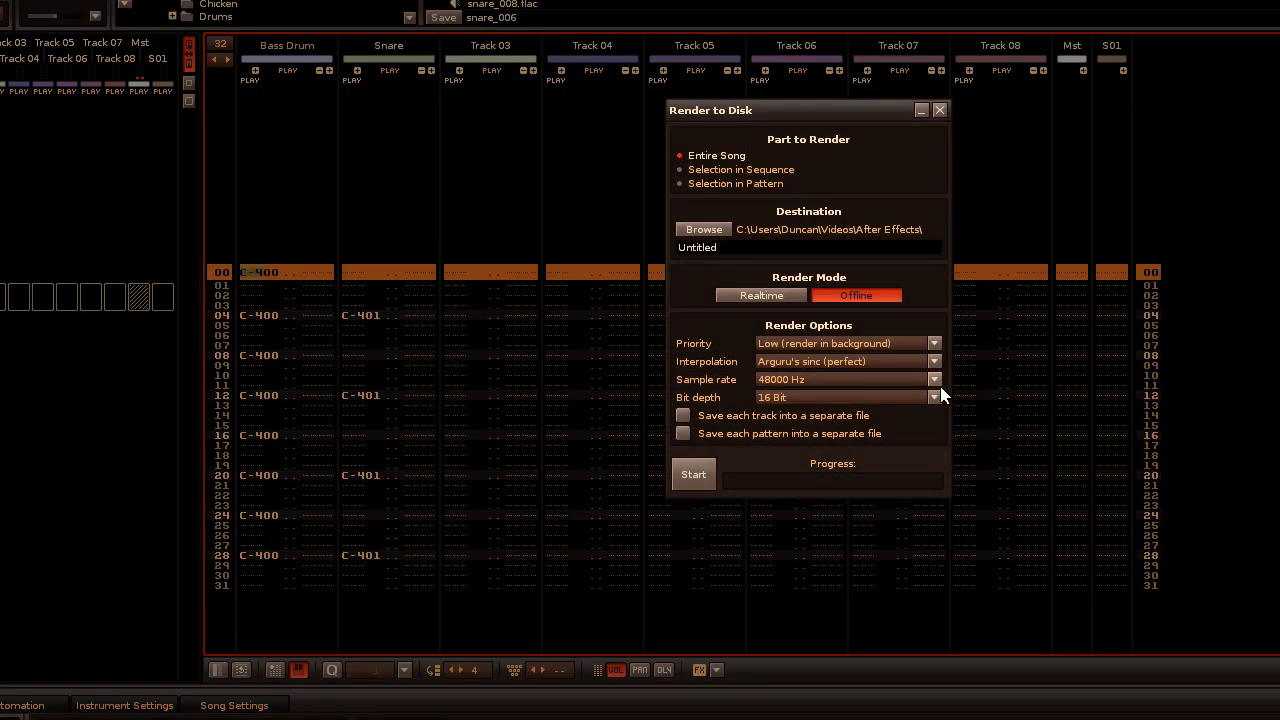
click(932, 379)
click(795, 315)
click(683, 416)
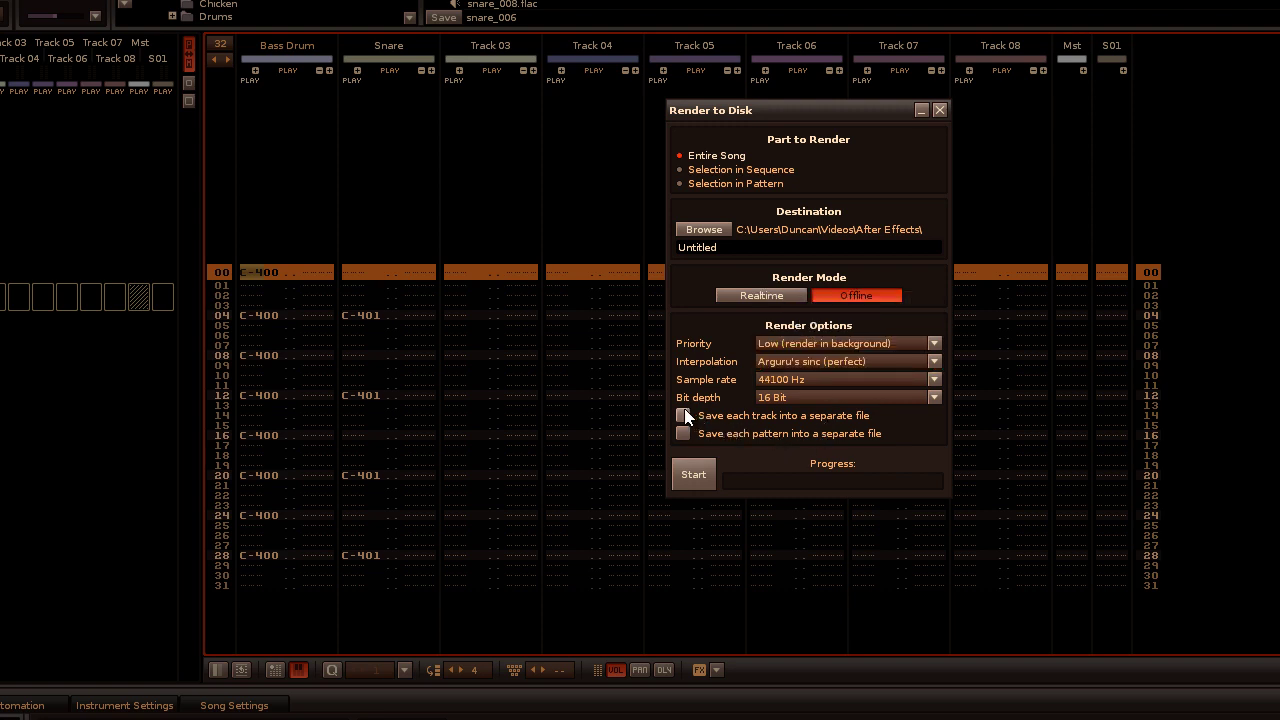
click(693, 477)
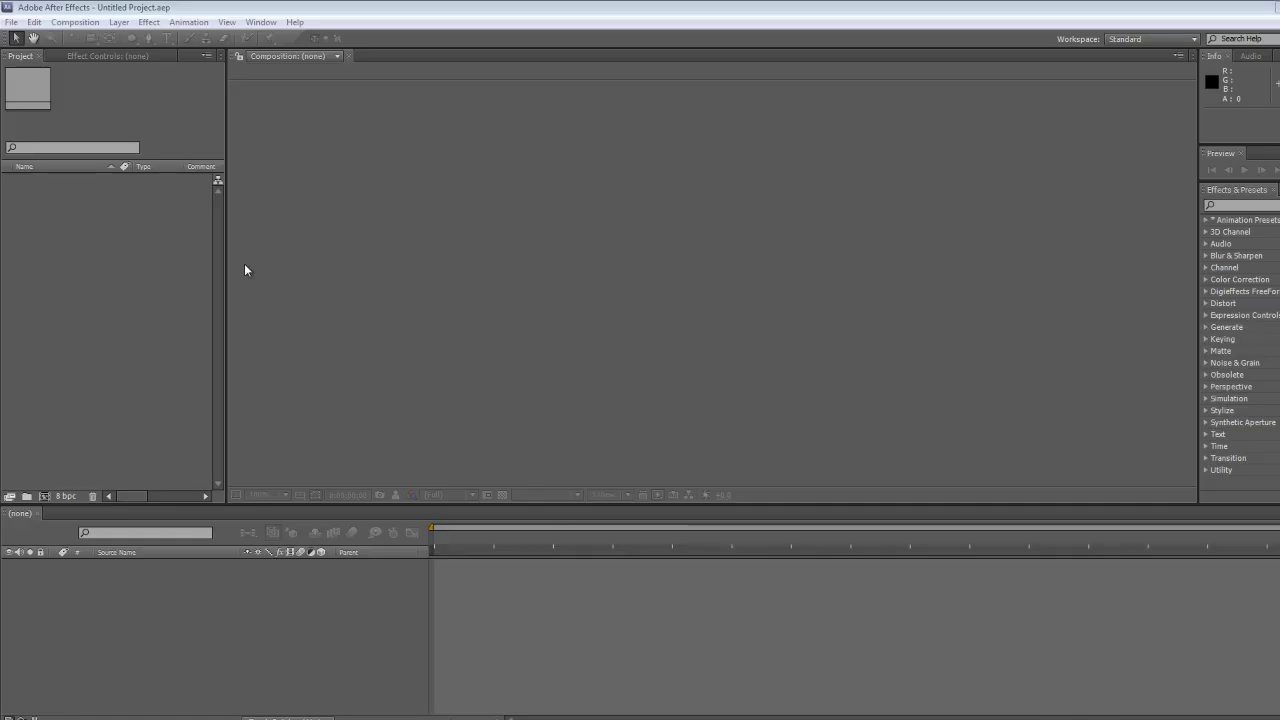
Import both rendered WAVs and build the Untitled_Bass Drum composition from them
double_click(87, 230)
drag(209, 178, 112, 90)
click(894, 560)
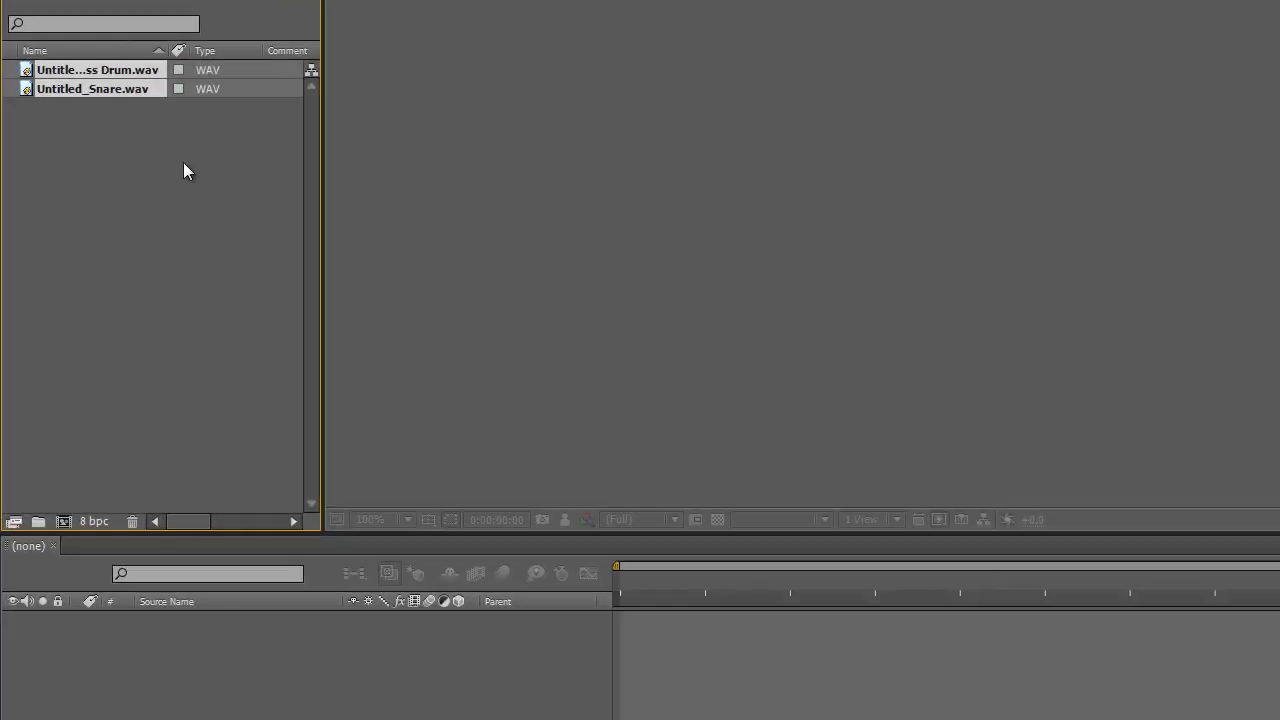
drag(24, 131, 551, 643)
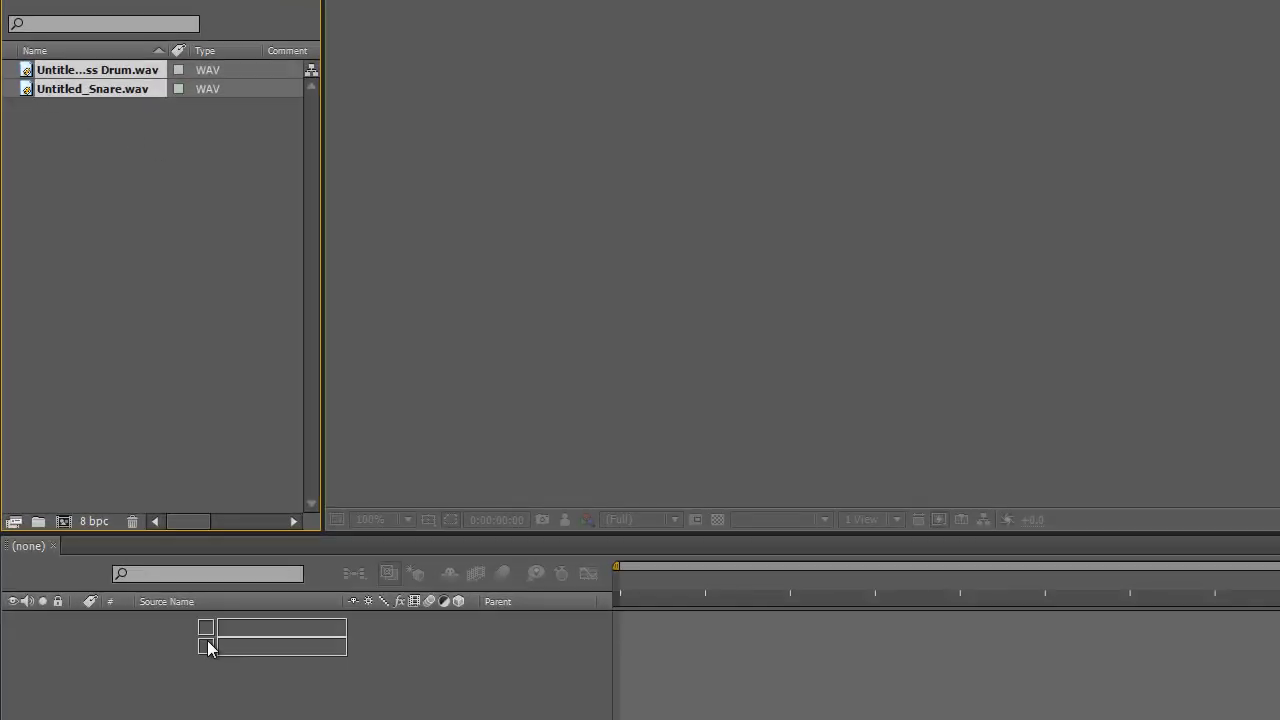
click(1003, 527)
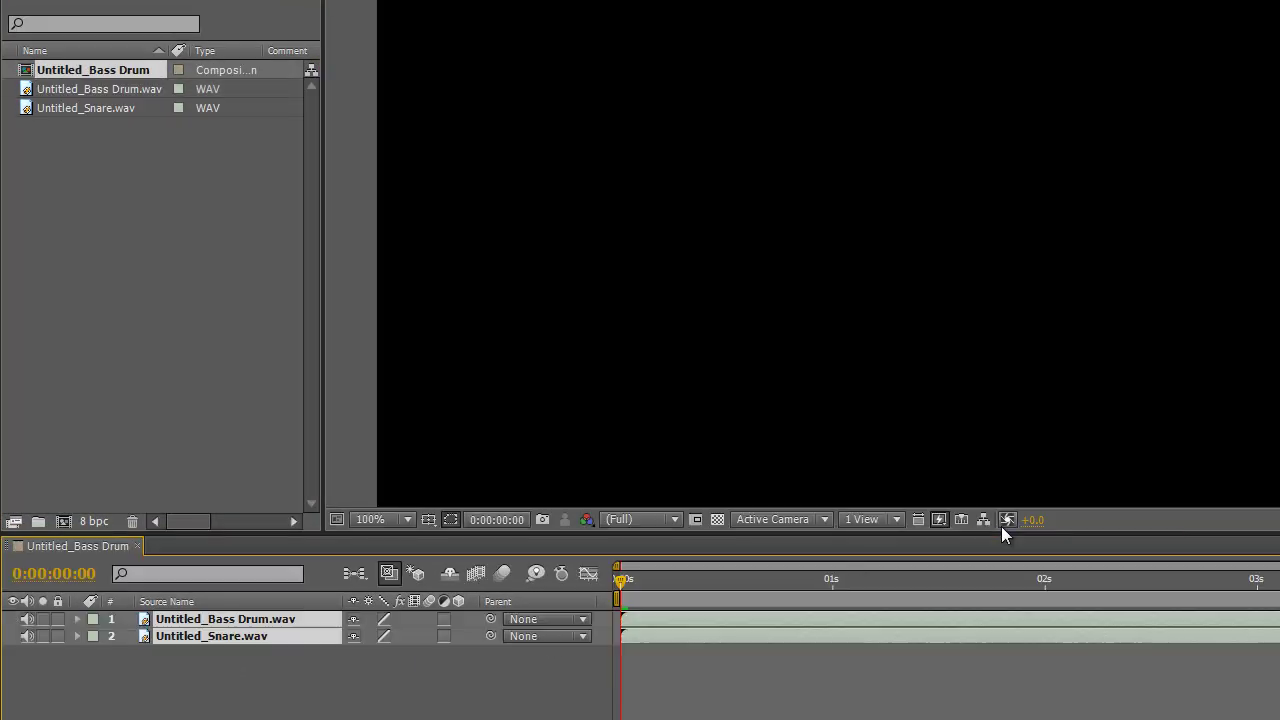
click(238, 693)
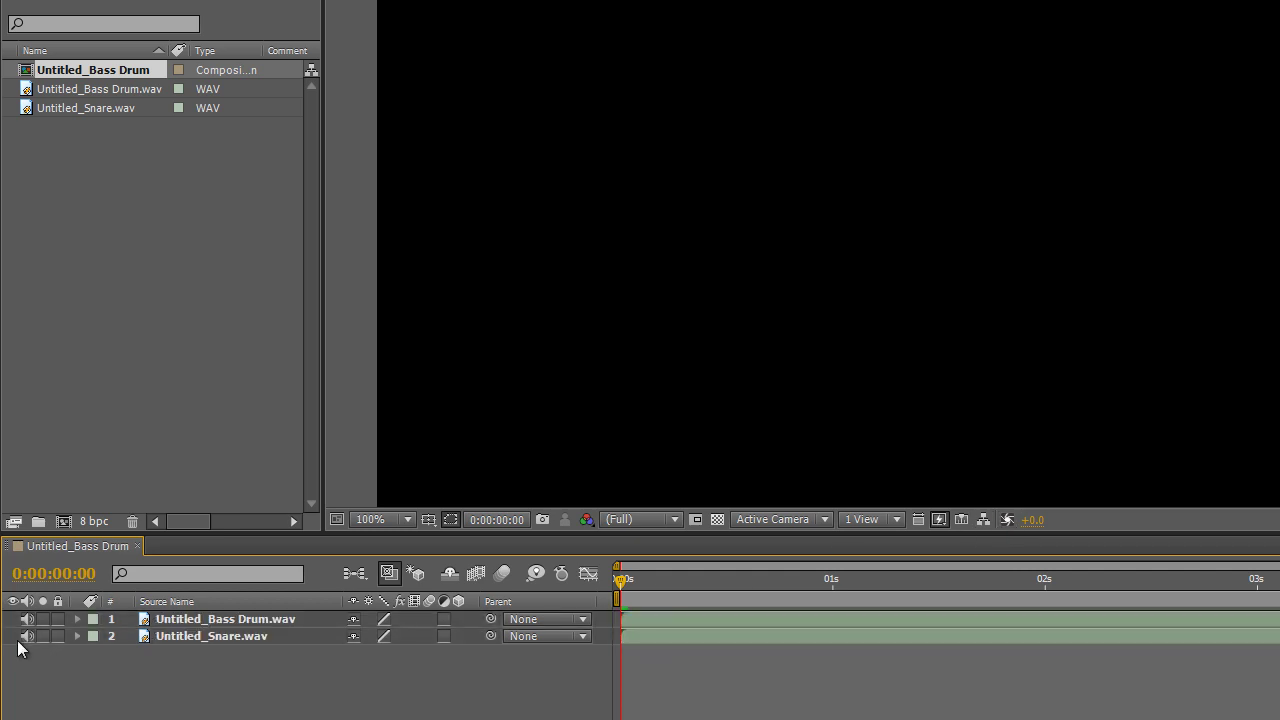
Convert the Bass Drum audio to keyframes and inspect its waveform
right_click(243, 618)
mouse_move(375, 234)
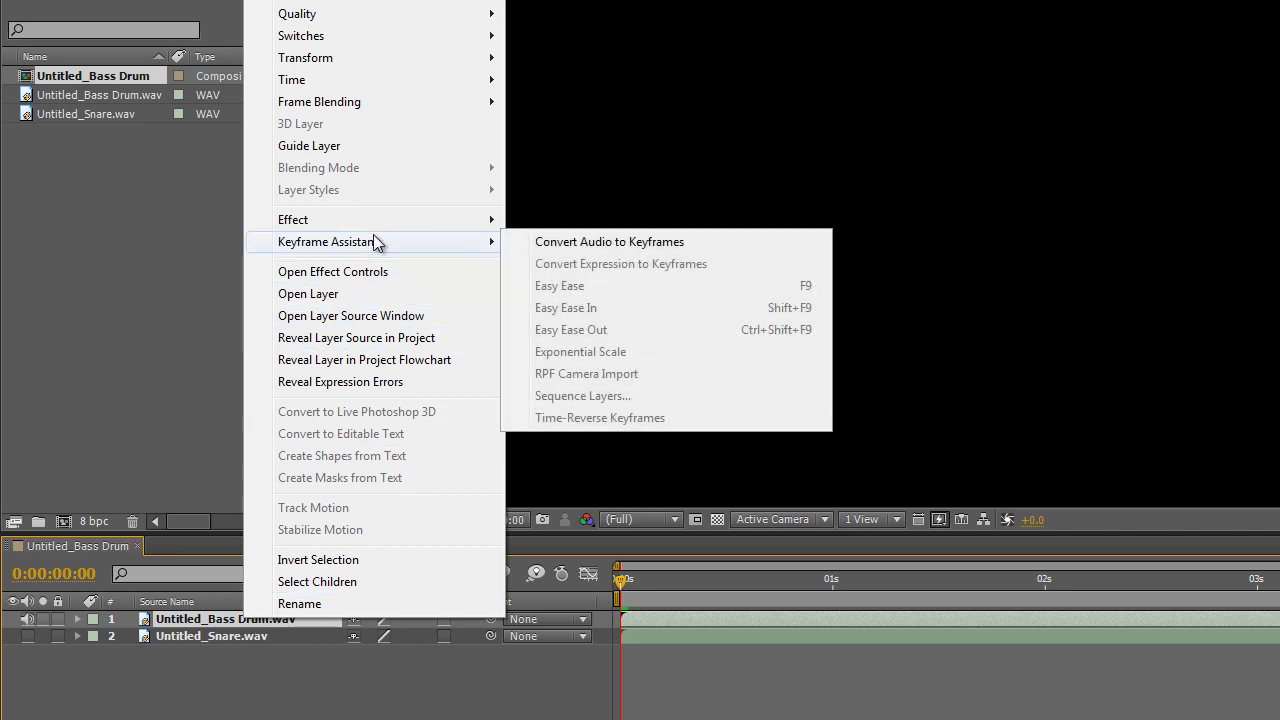
click(581, 244)
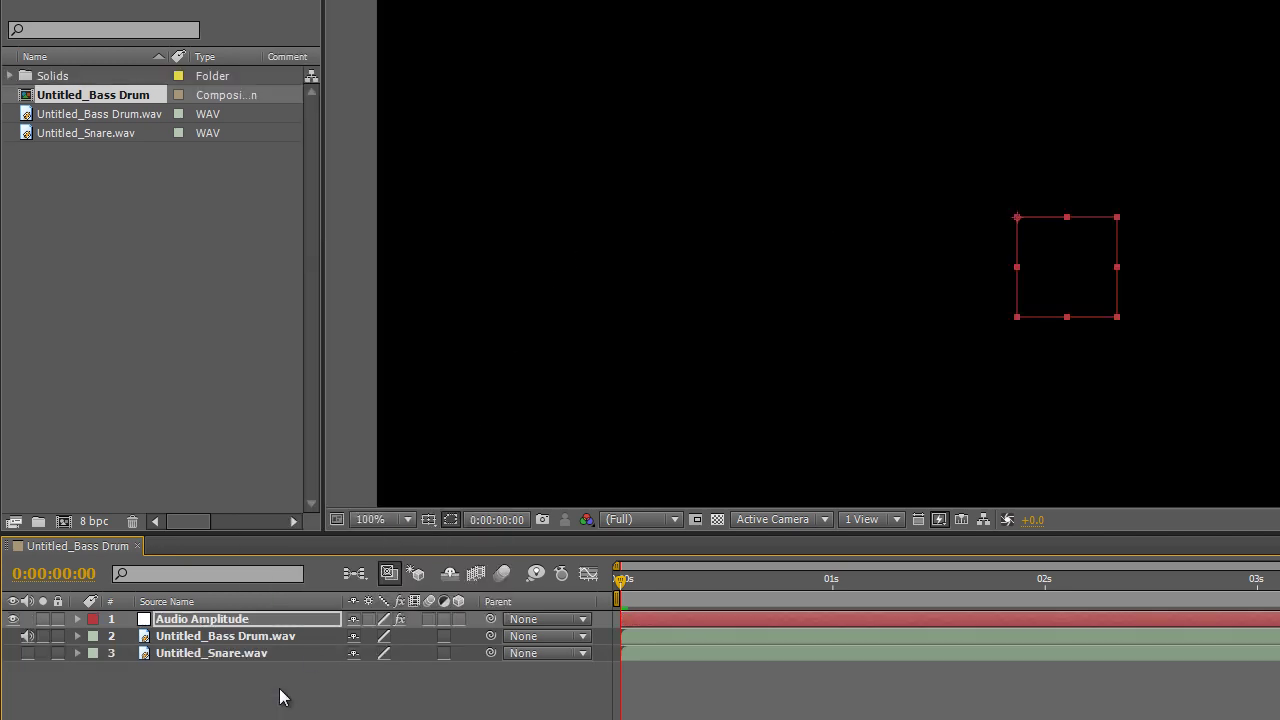
click(79, 636)
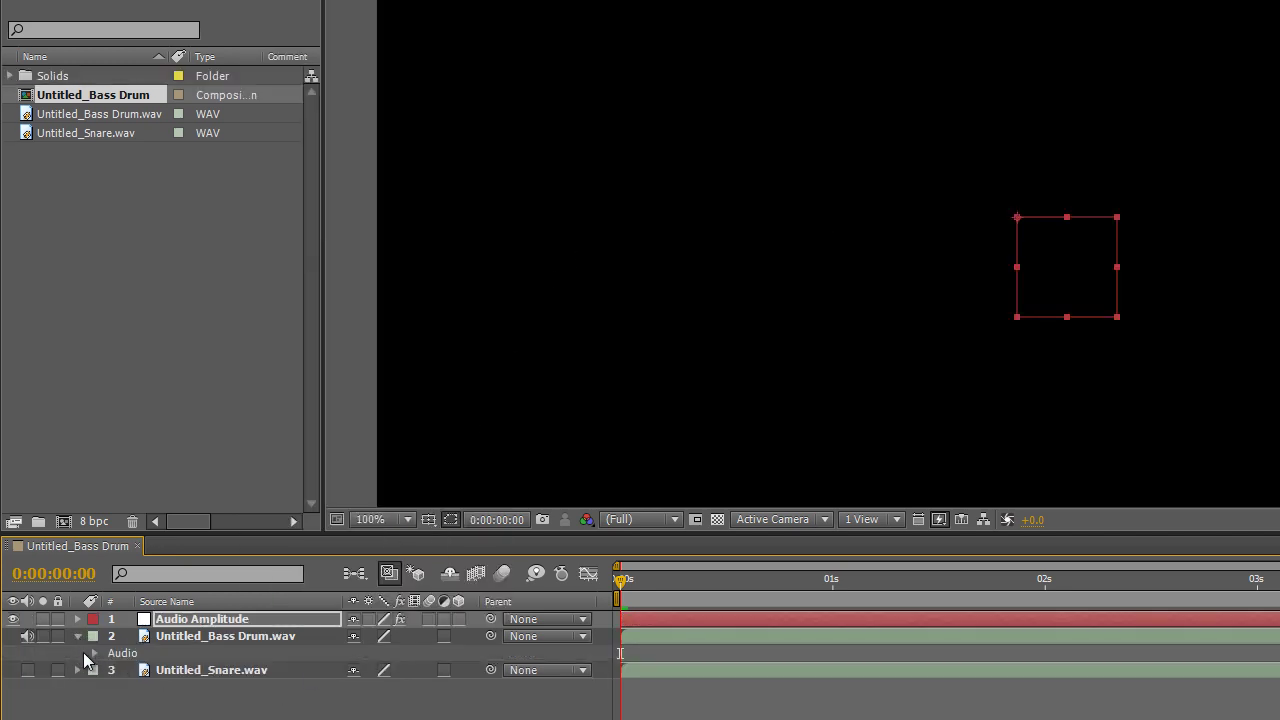
click(92, 653)
click(89, 682)
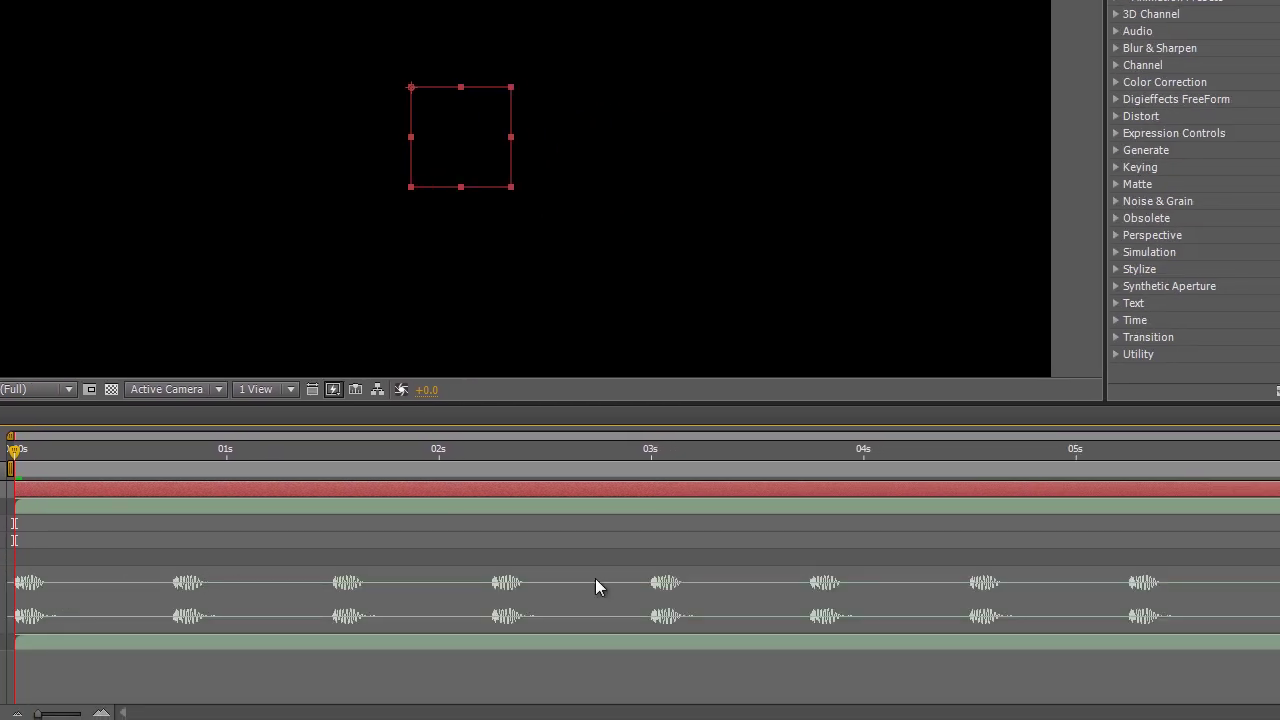
click(79, 505)
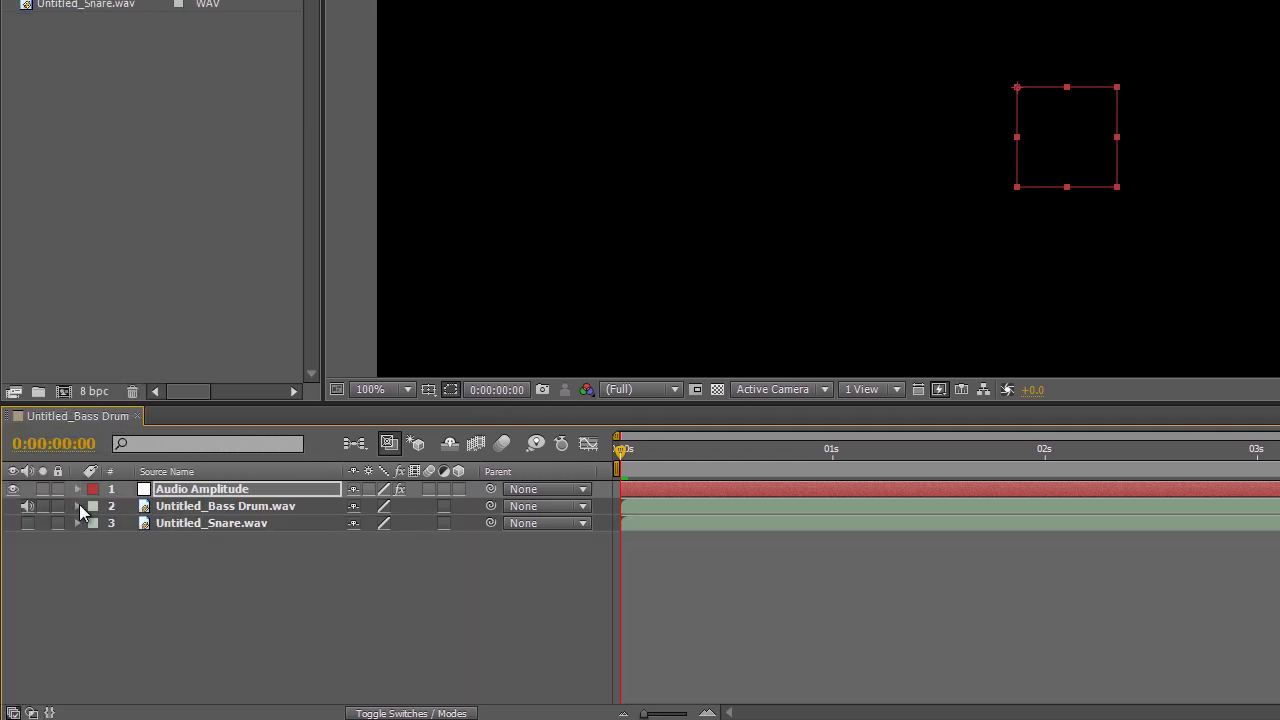
Delete the Left and Right Channel effects and graph the Both Channels Slider keyframes
click(77, 488)
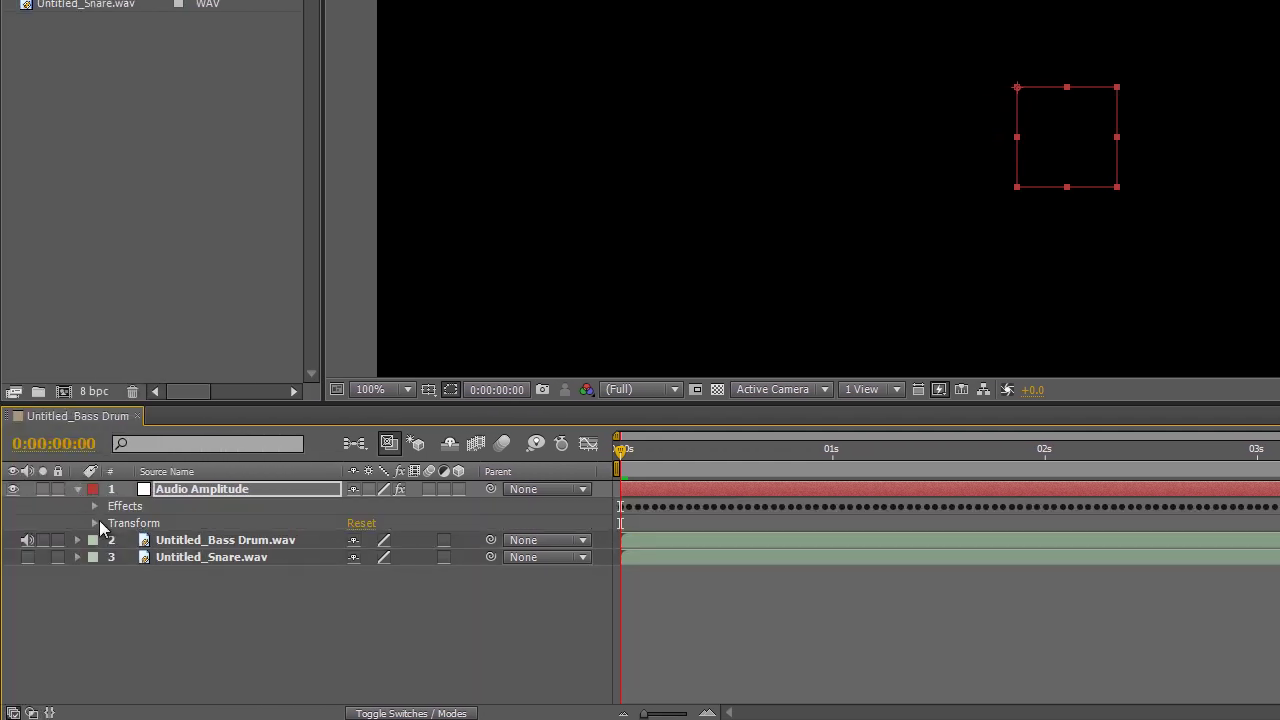
click(95, 506)
click(151, 522)
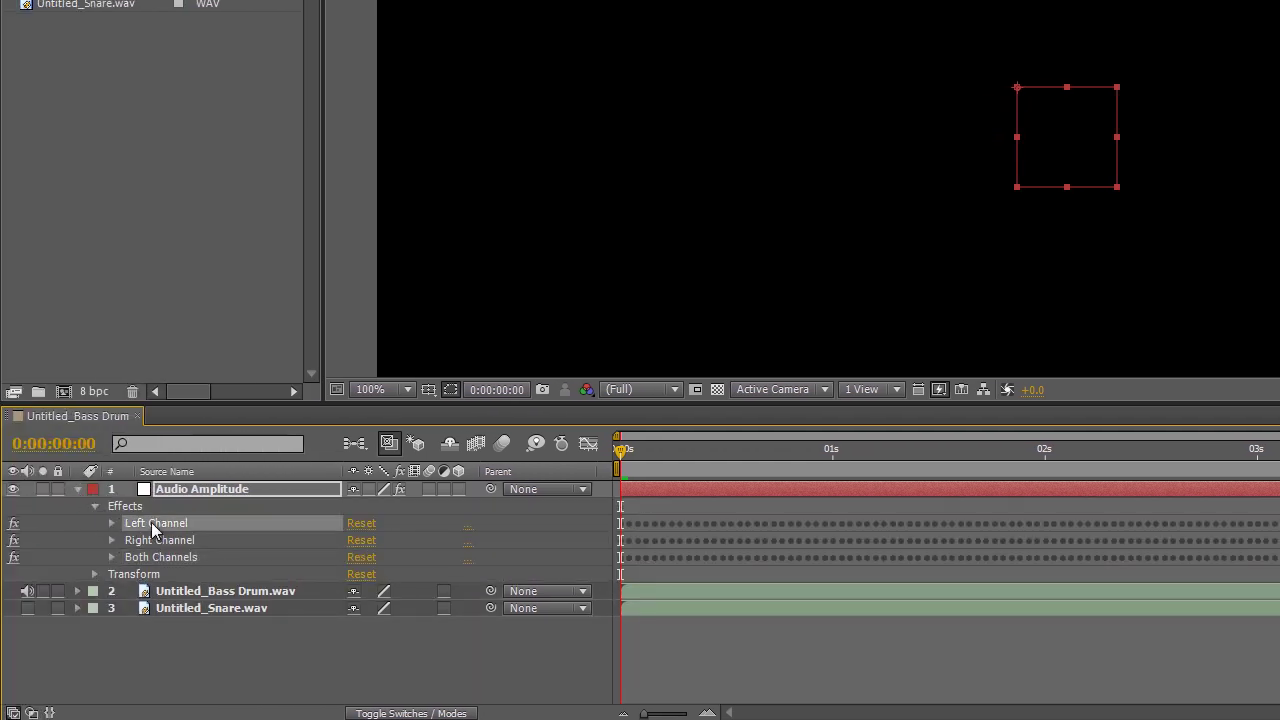
shift+click(159, 539)
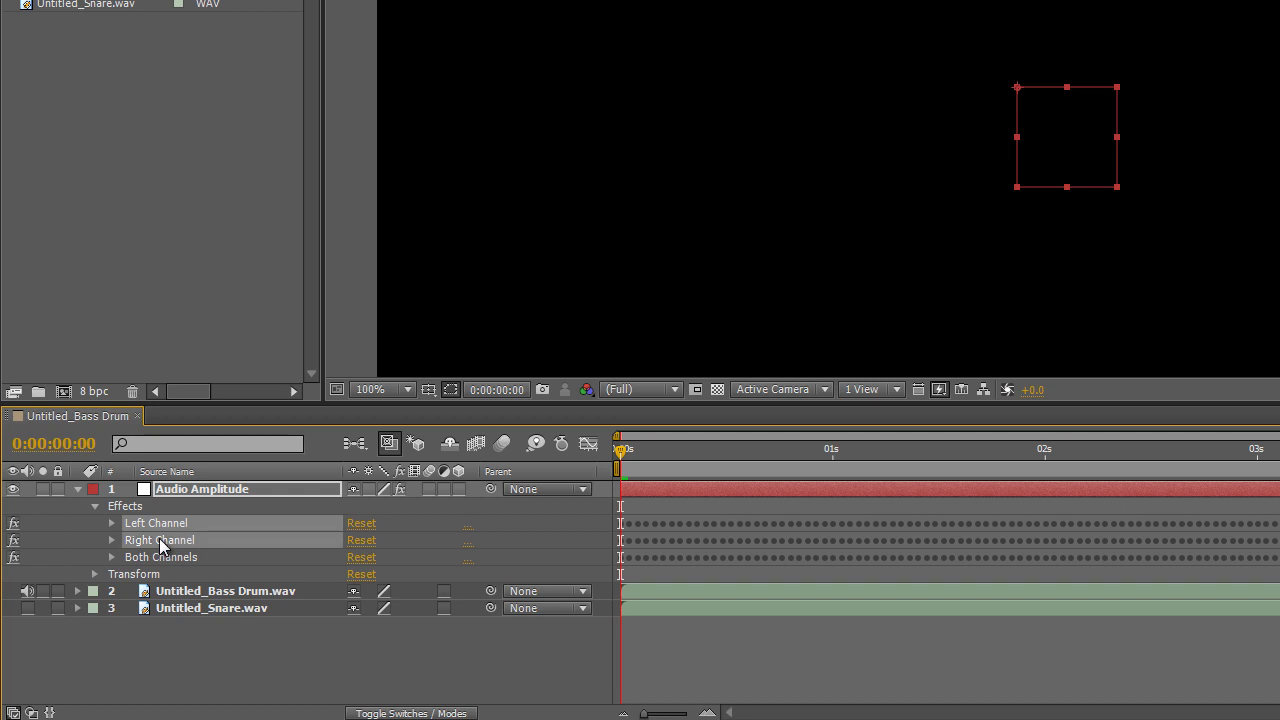
key(Delete)
click(112, 523)
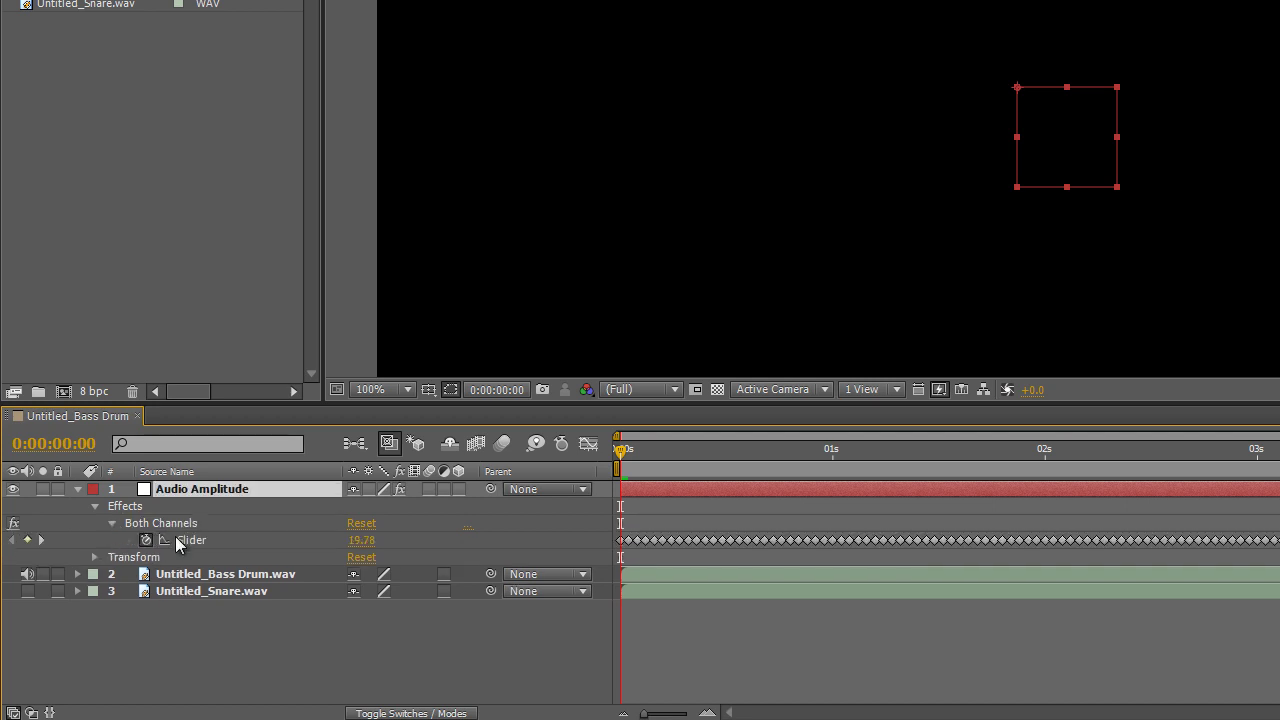
click(181, 540)
click(588, 443)
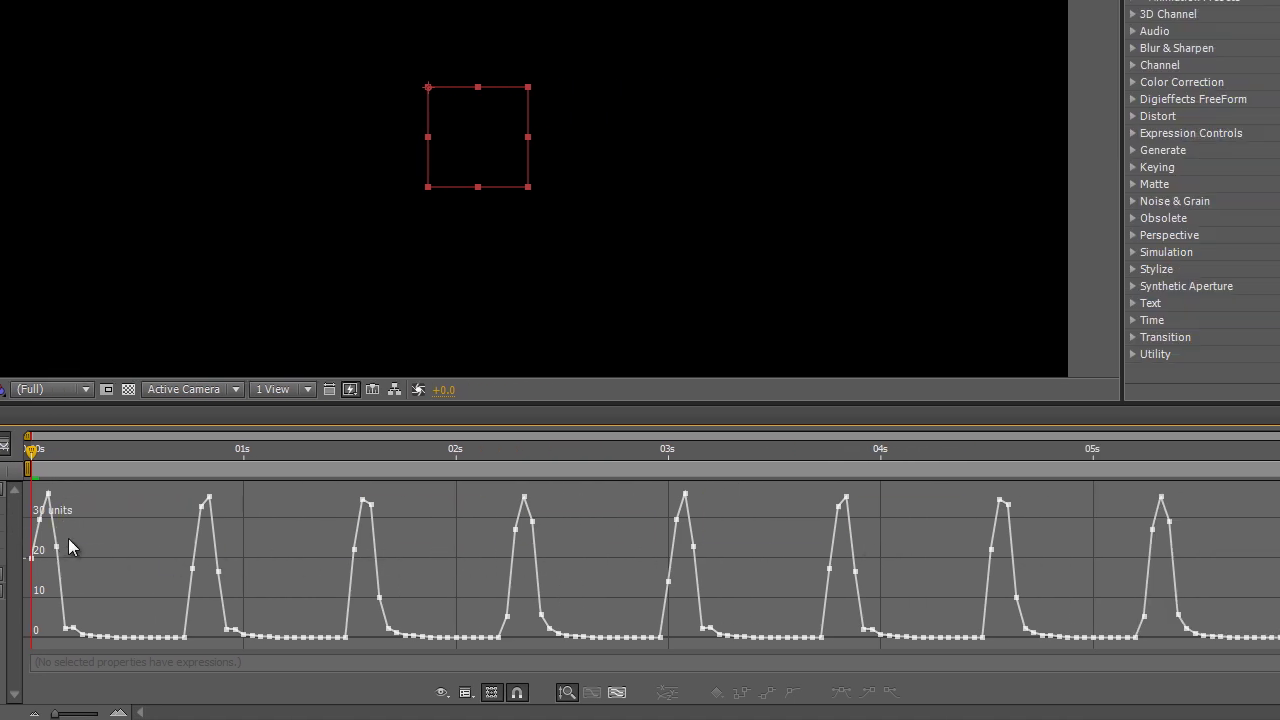
Hide the Audio Amplitude layer and draw a roughly 203 px circle, moved up-left
click(77, 490)
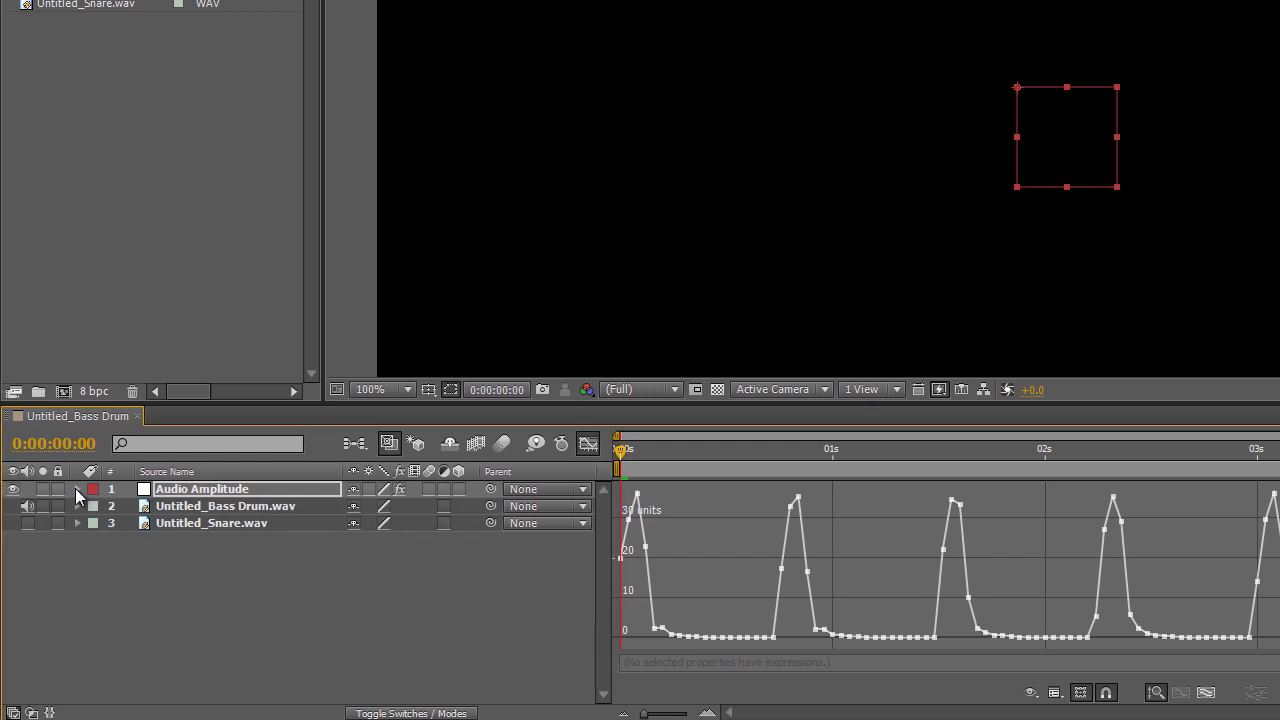
click(13, 489)
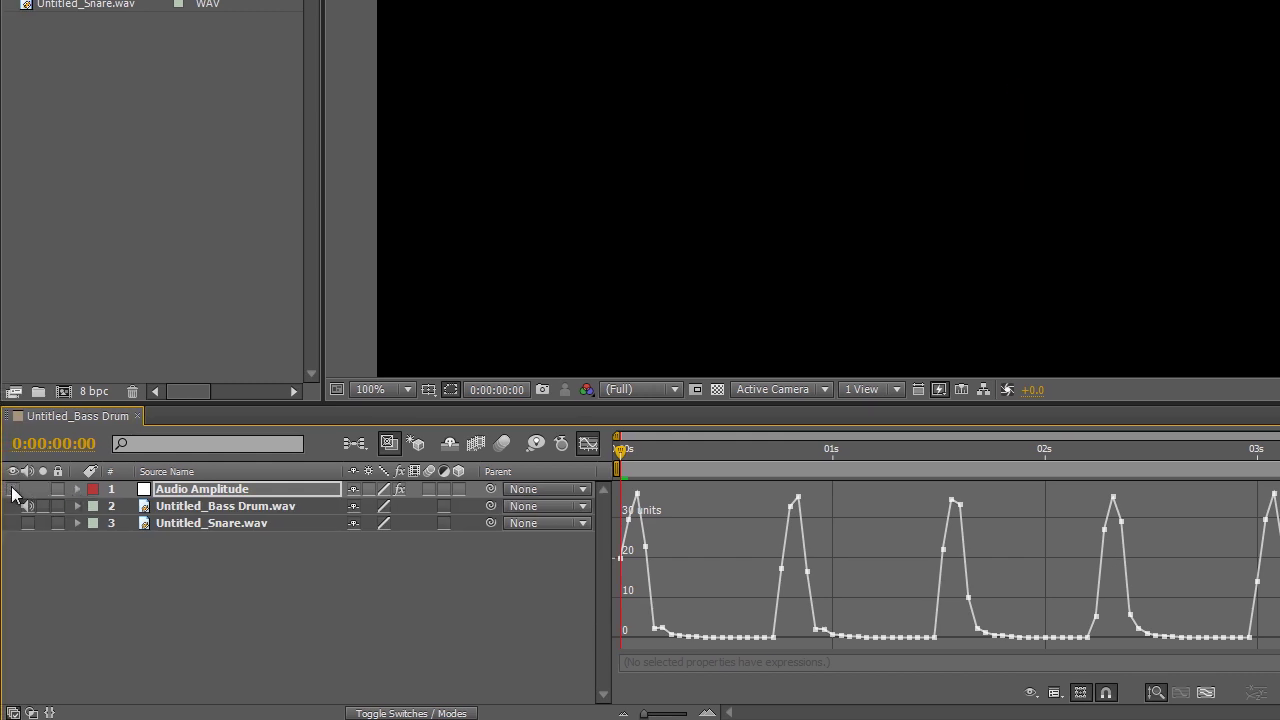
click(344, 600)
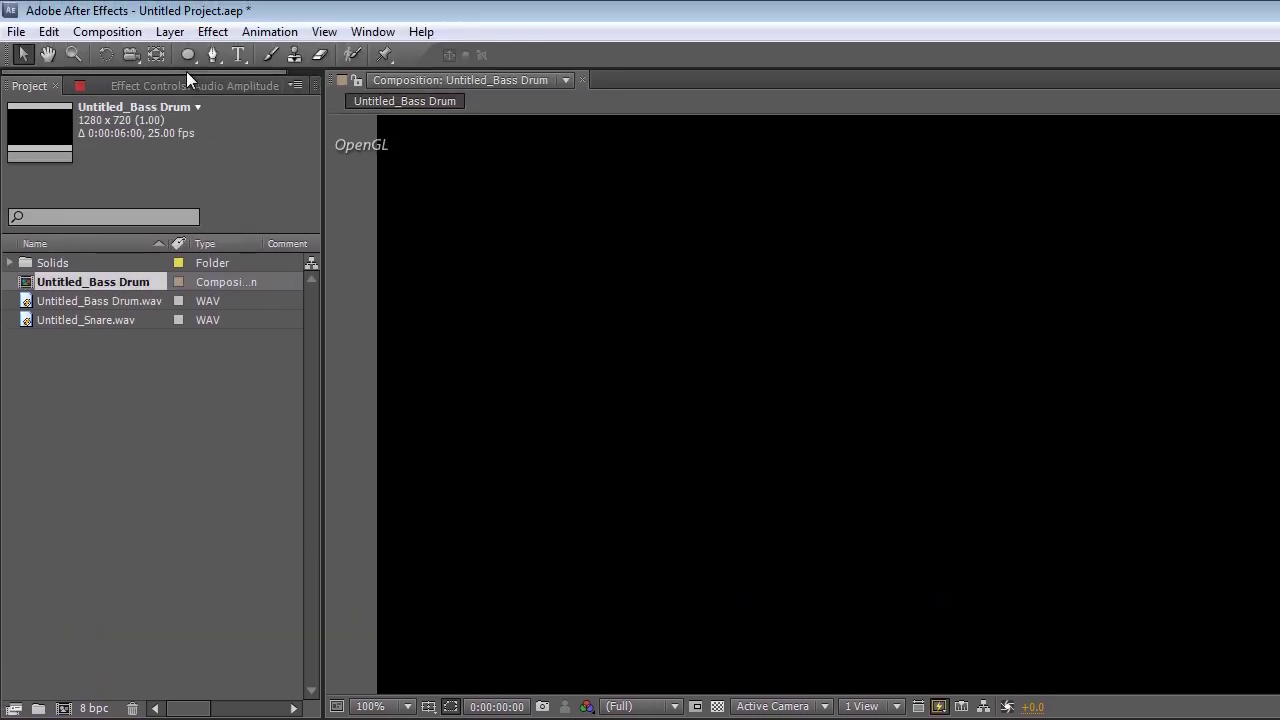
click(187, 55)
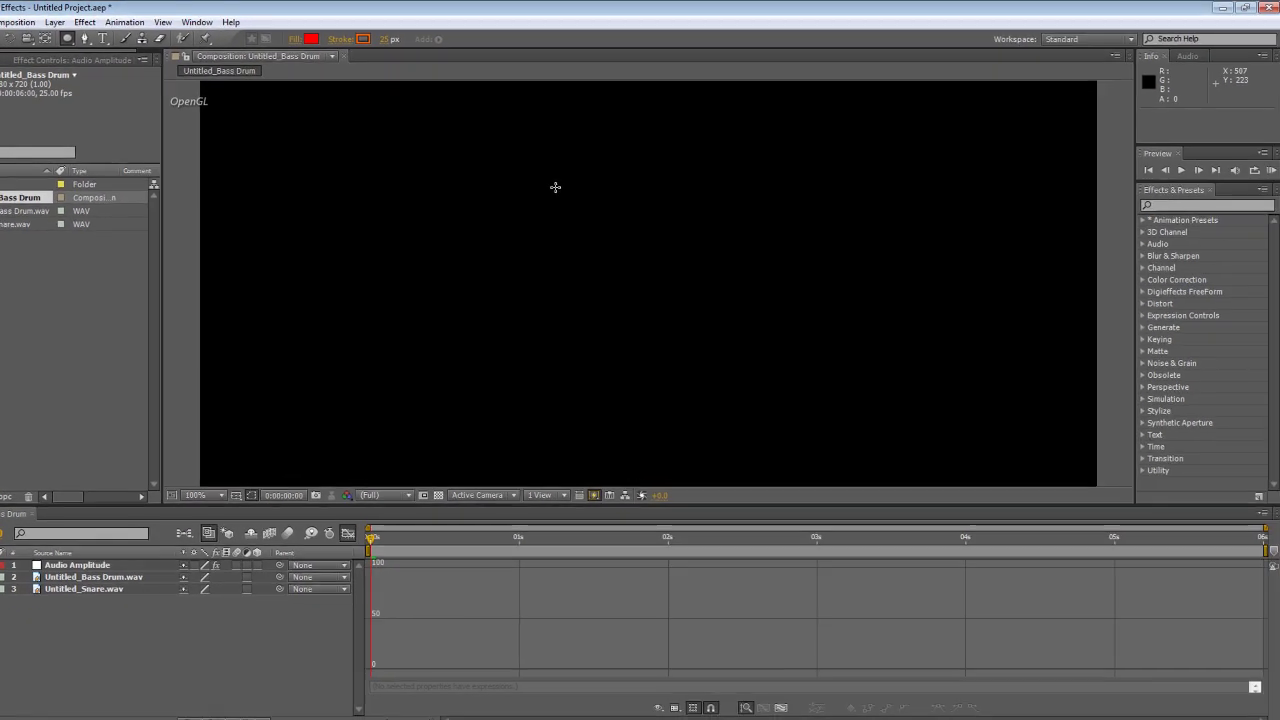
drag(883, 266, 1014, 397)
drag(630, 286, 755, 389)
key(v)
drag(704, 279, 687, 227)
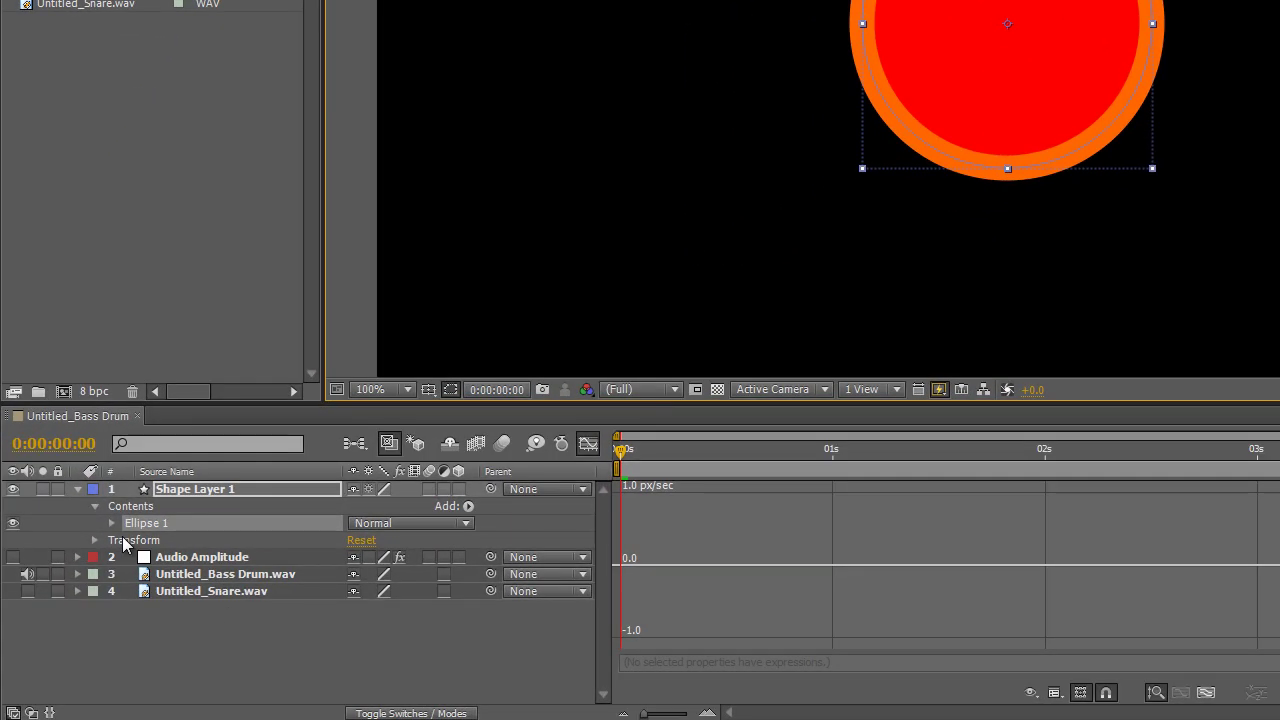
Show only the circle's Scale and check the Both Channels Slider curve
key(s)
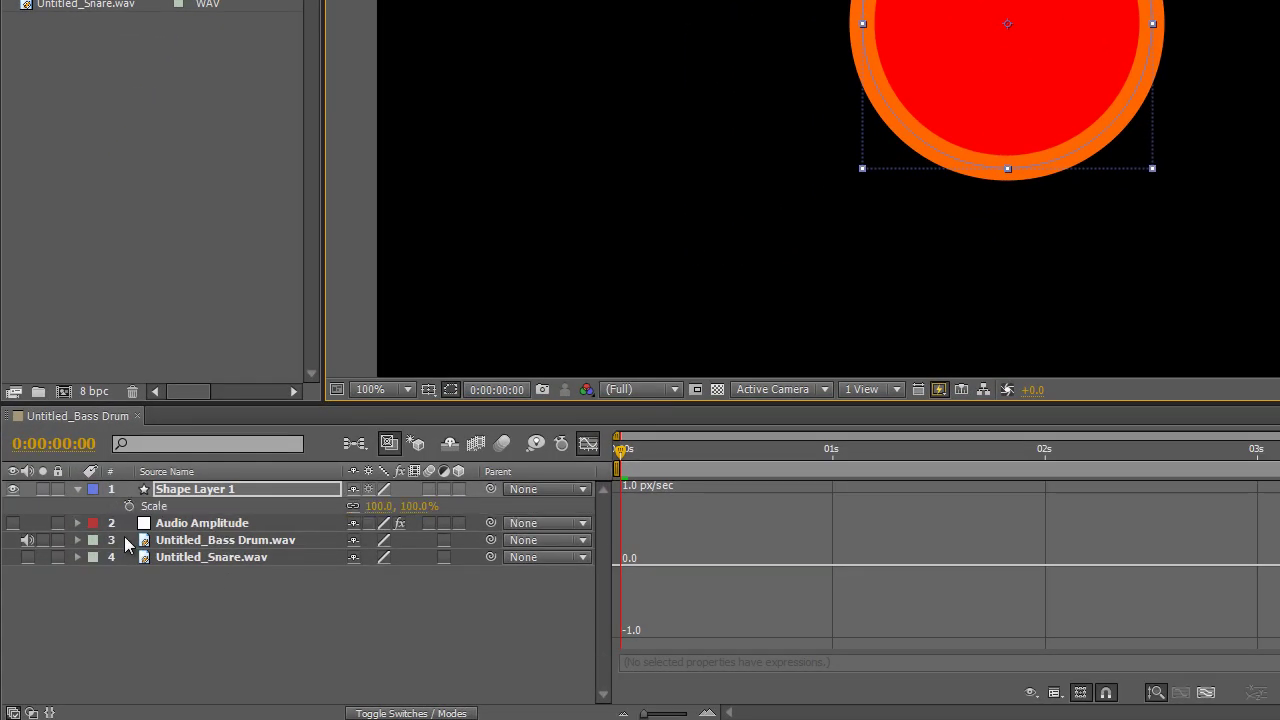
key(F2)
click(77, 521)
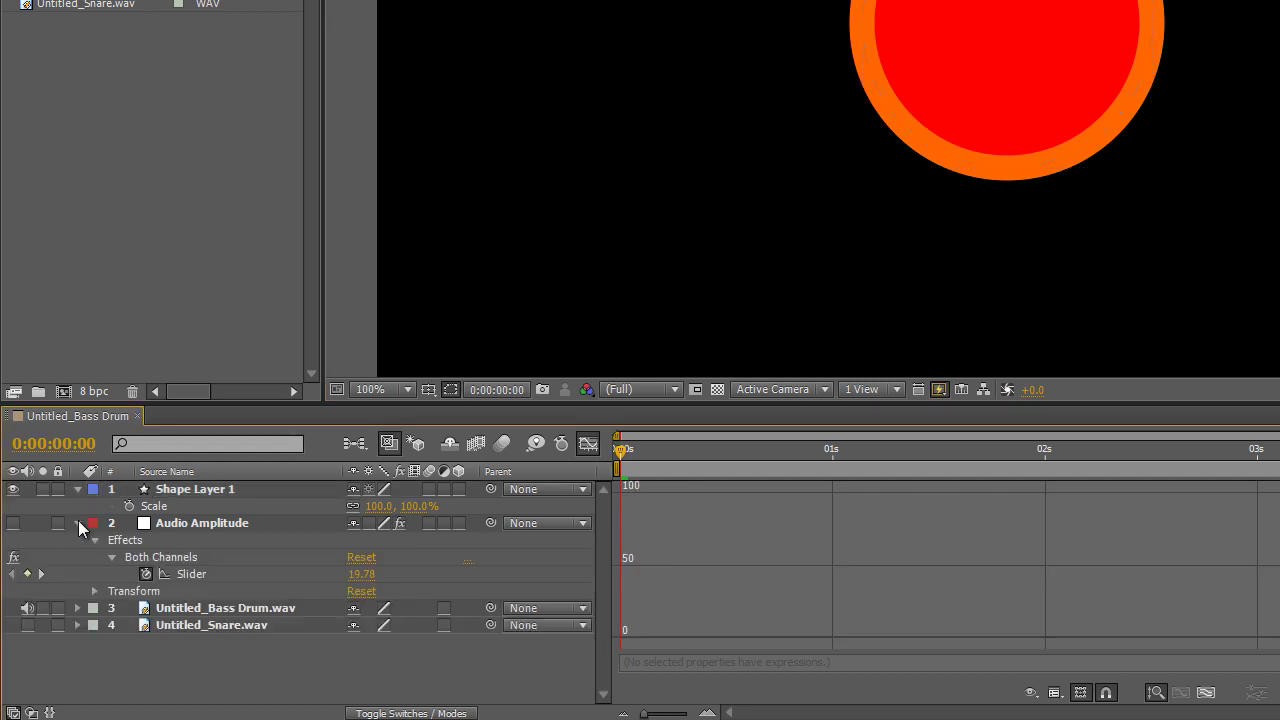
click(190, 574)
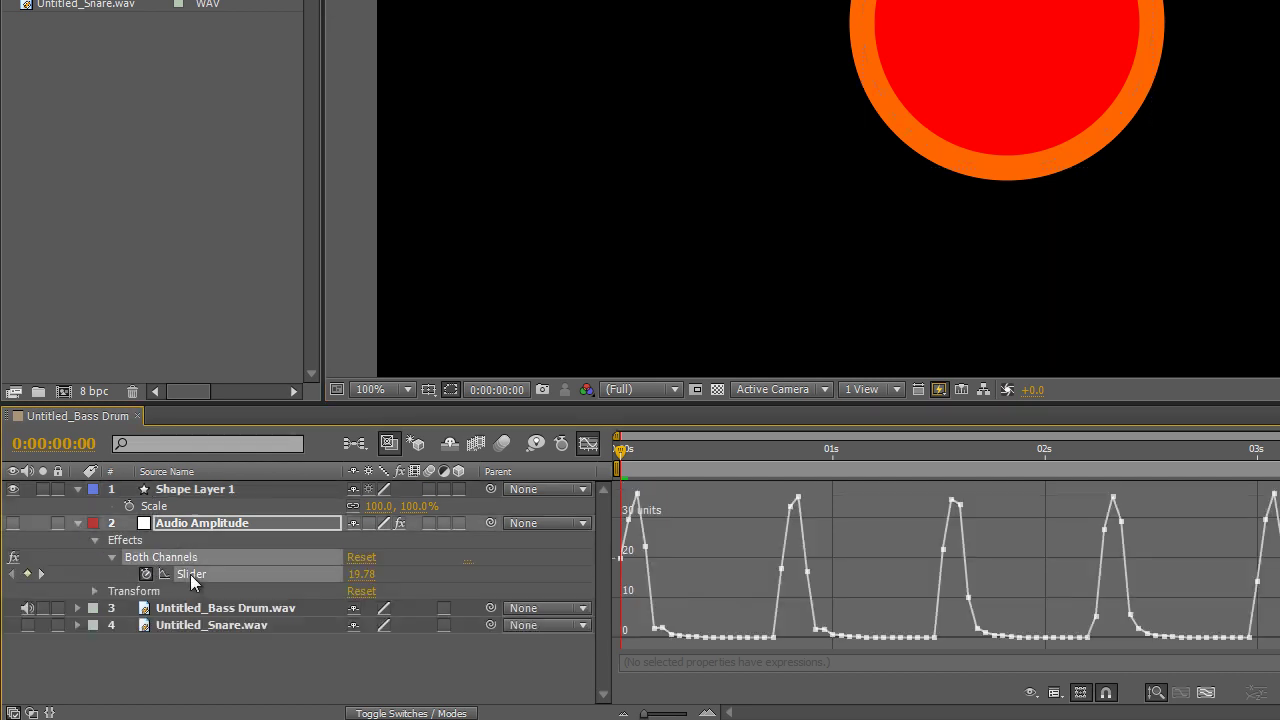
click(588, 446)
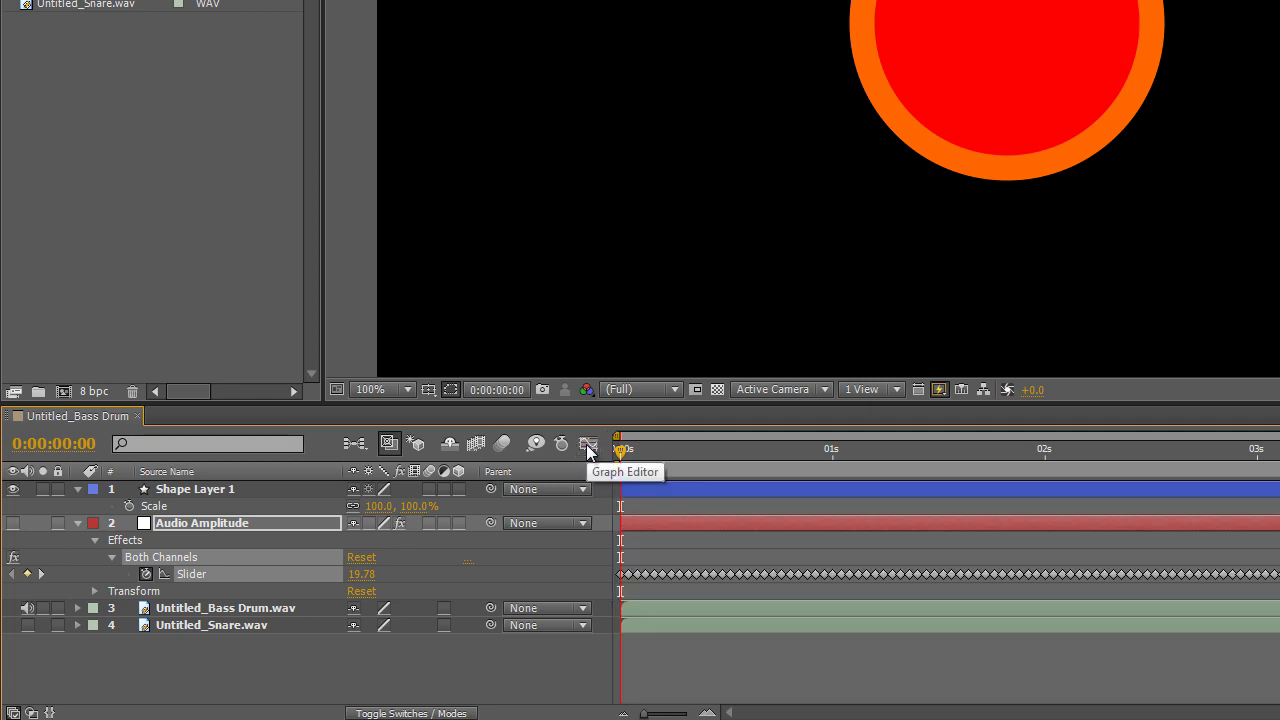
Link the circle's Scale by expression to the Both Channels Slider
alt+click(126, 506)
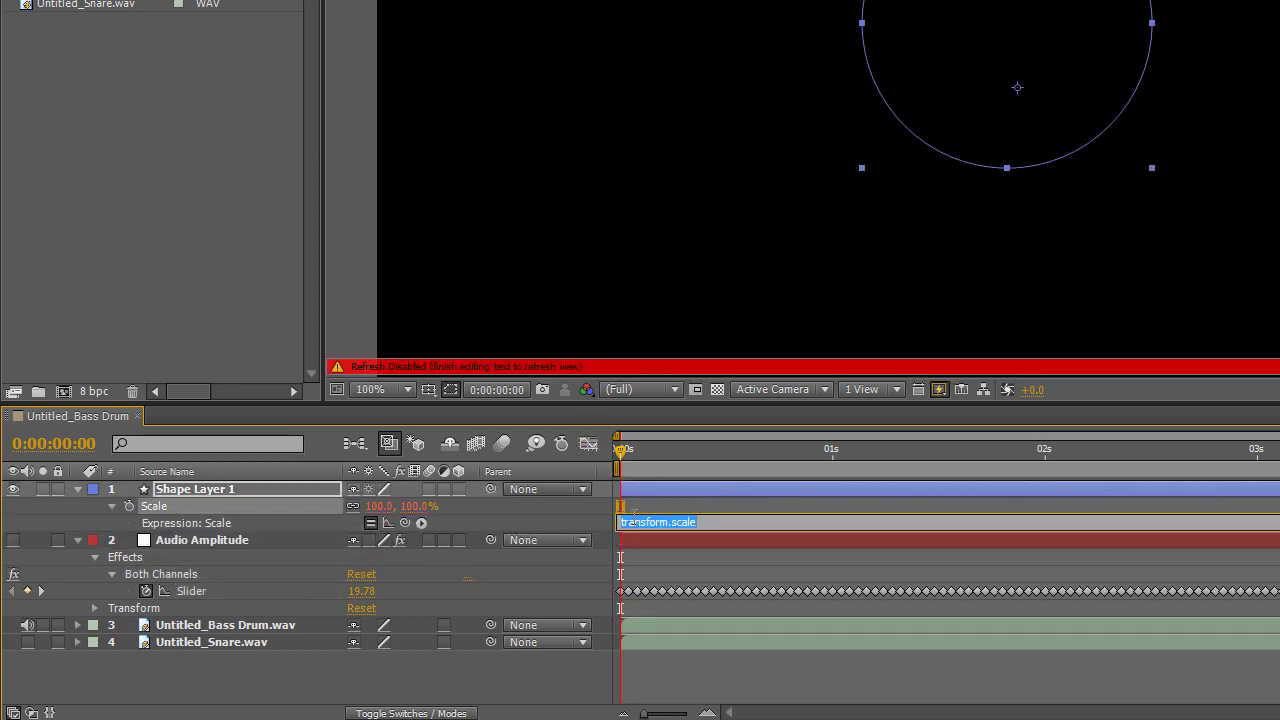
drag(404, 523, 216, 594)
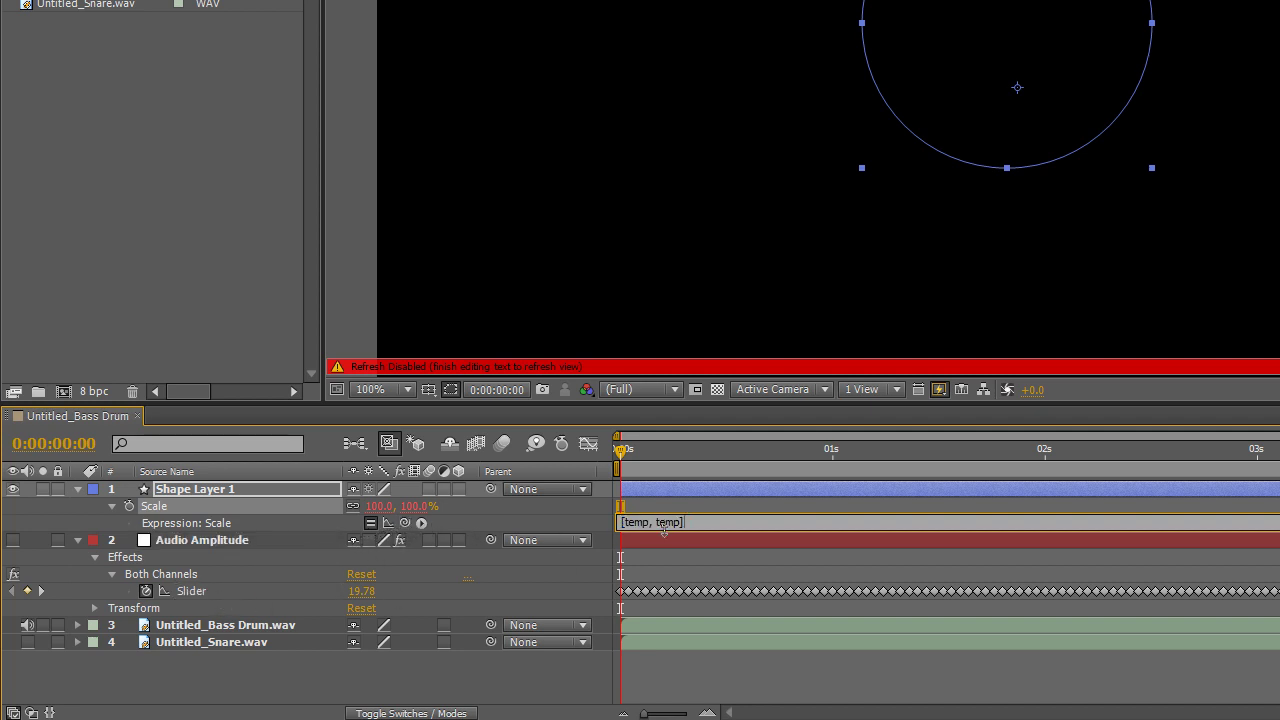
mouse_move(662, 531)
mouse_down()
mouse_move(664, 555)
mouse_move(663, 543)
mouse_up()
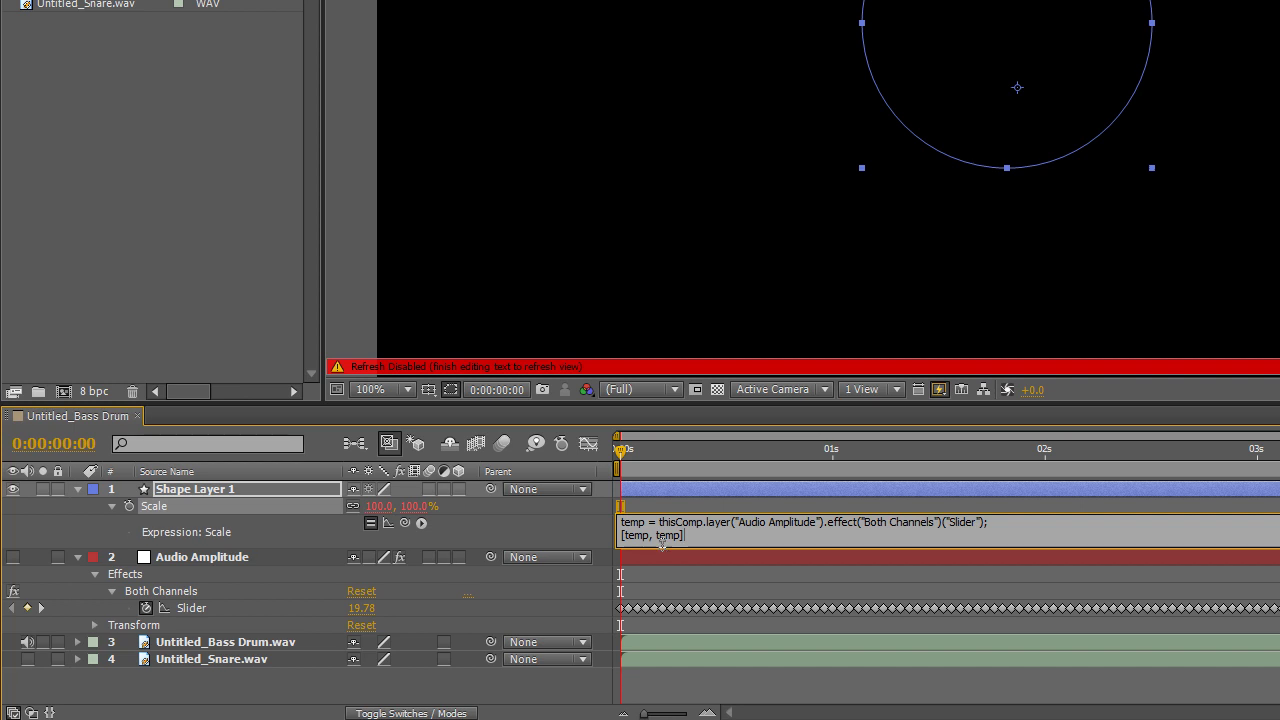
click(450, 694)
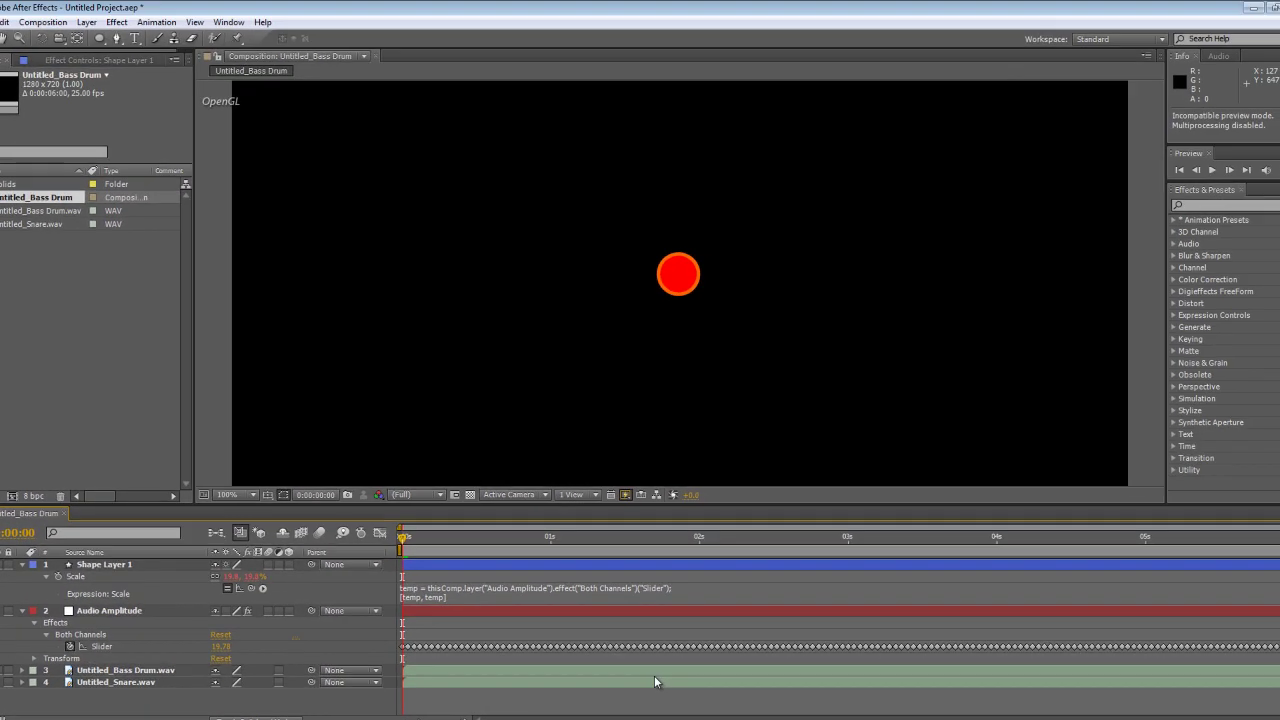
Preview the animation, then insert '100+' before thisComp in the Scale expression
key(KP_0)
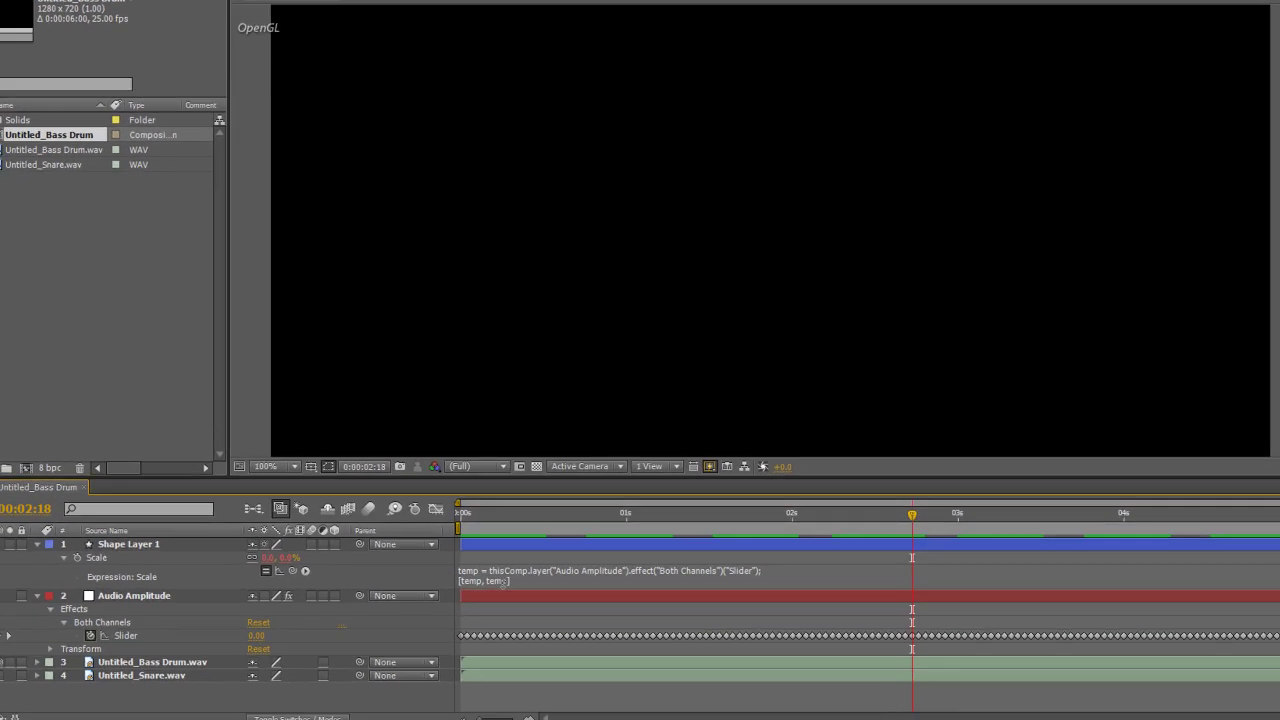
click(535, 590)
click(659, 522)
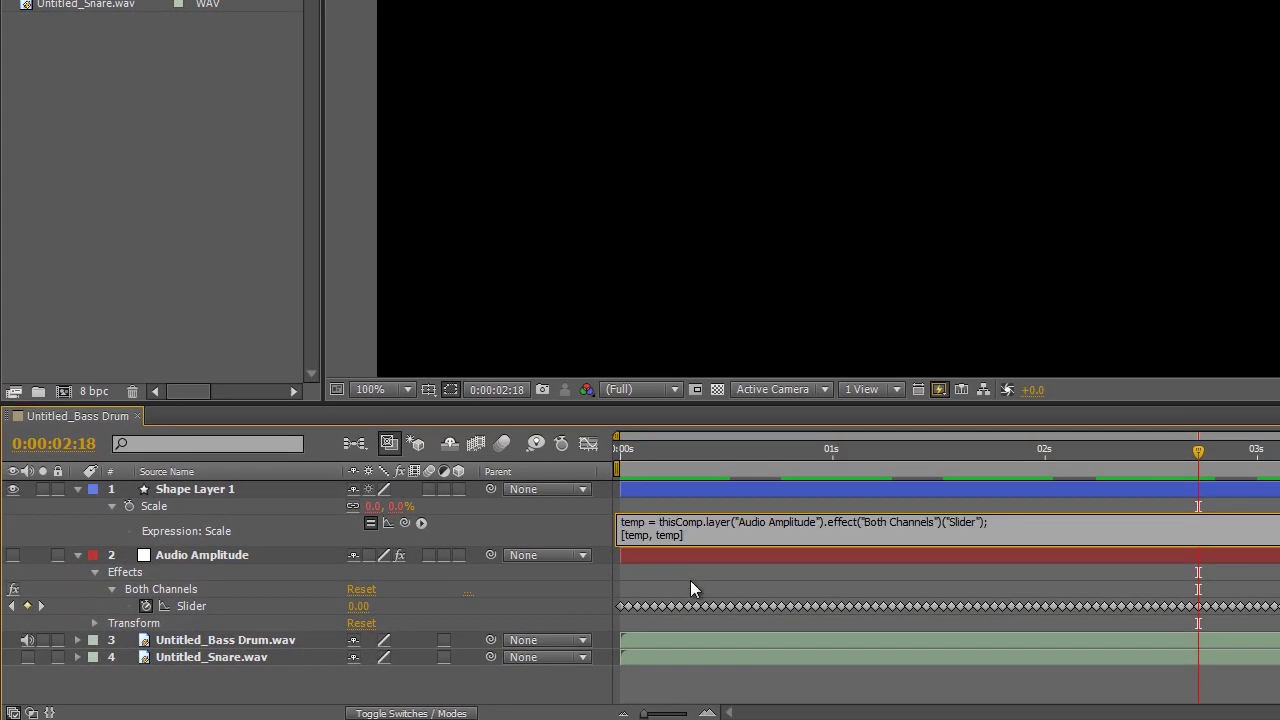
text(100+)
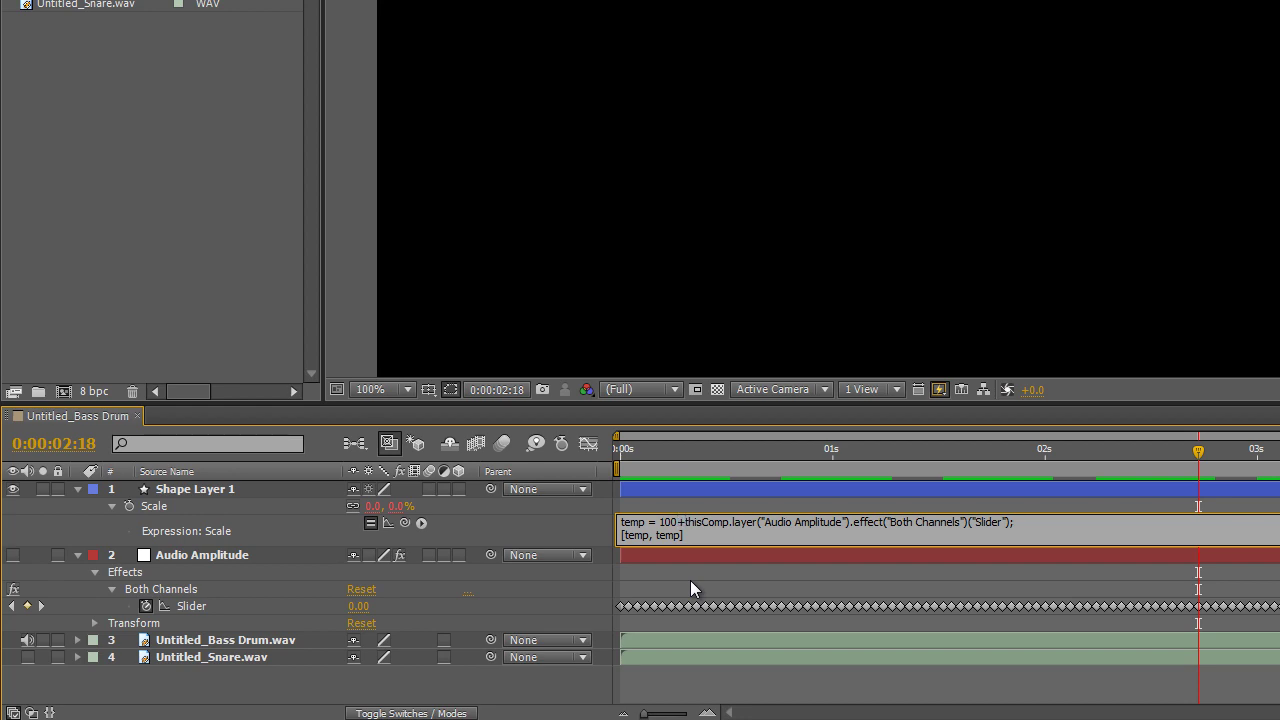
Commit the 100+ Scale expression and enable layer and composition motion blur, previewing the result
click(744, 556)
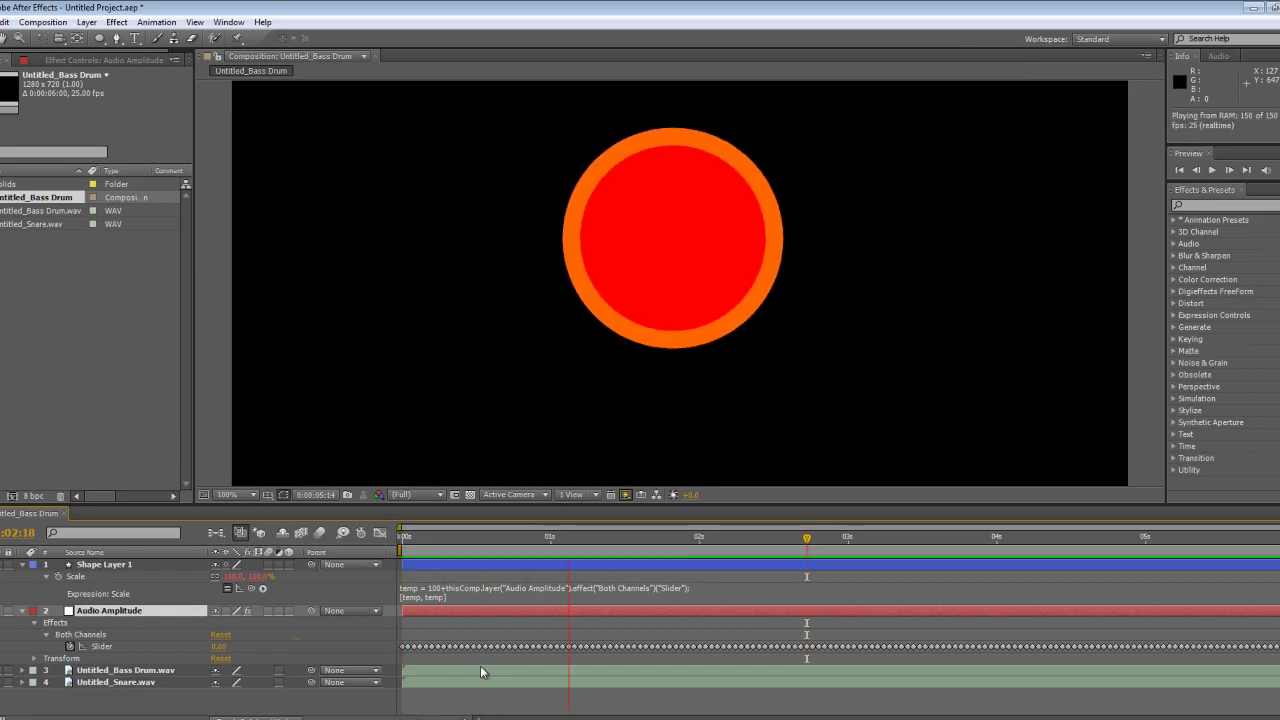
key(space)
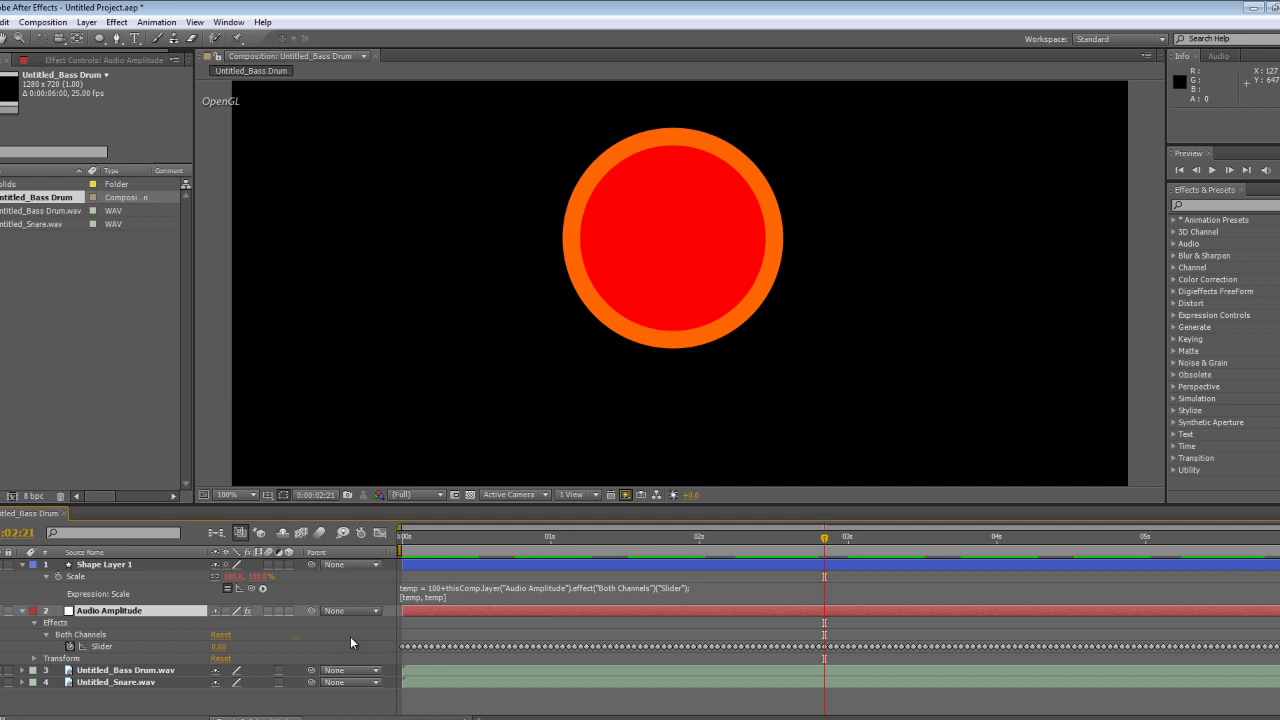
click(268, 564)
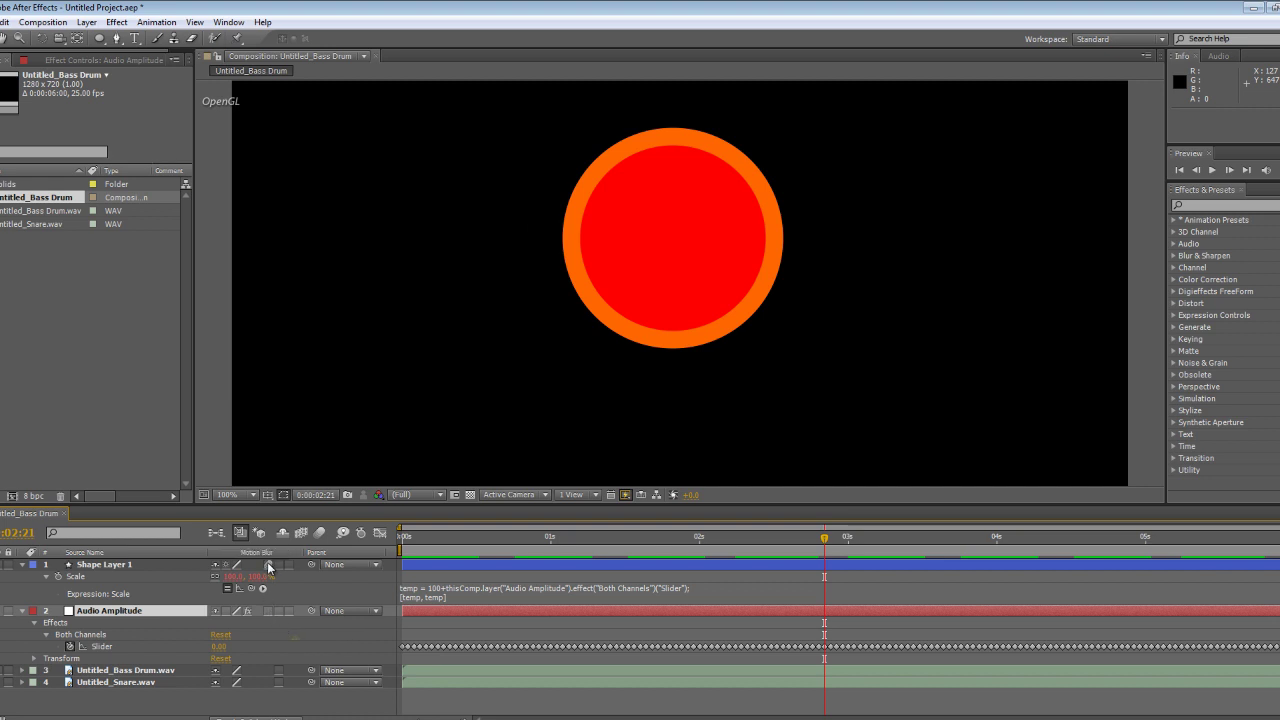
click(319, 532)
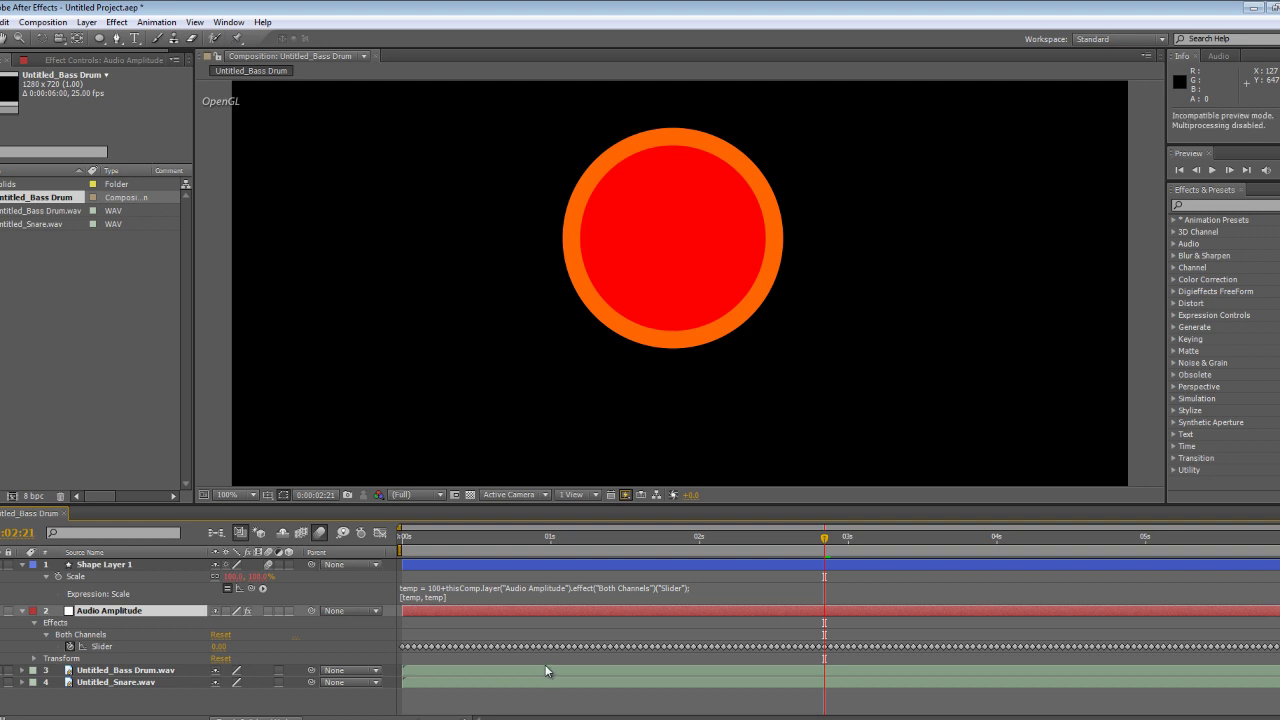
key(KP_0)
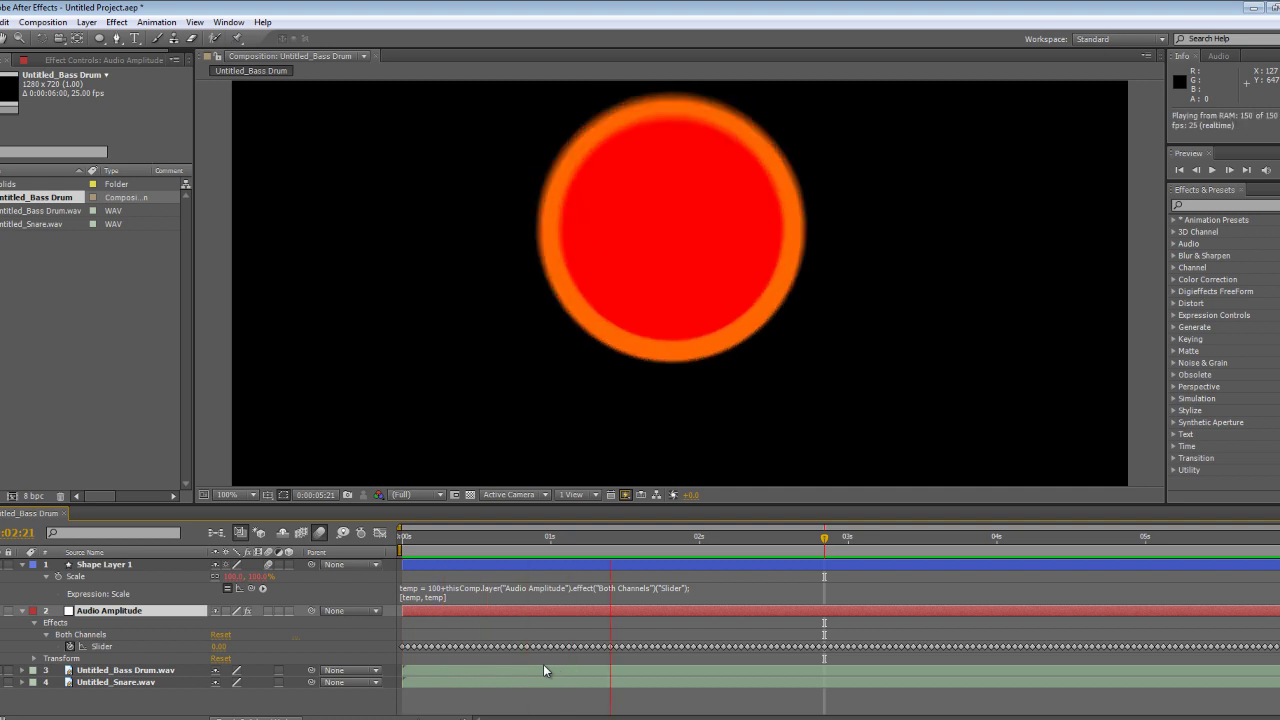
key(KP_0)
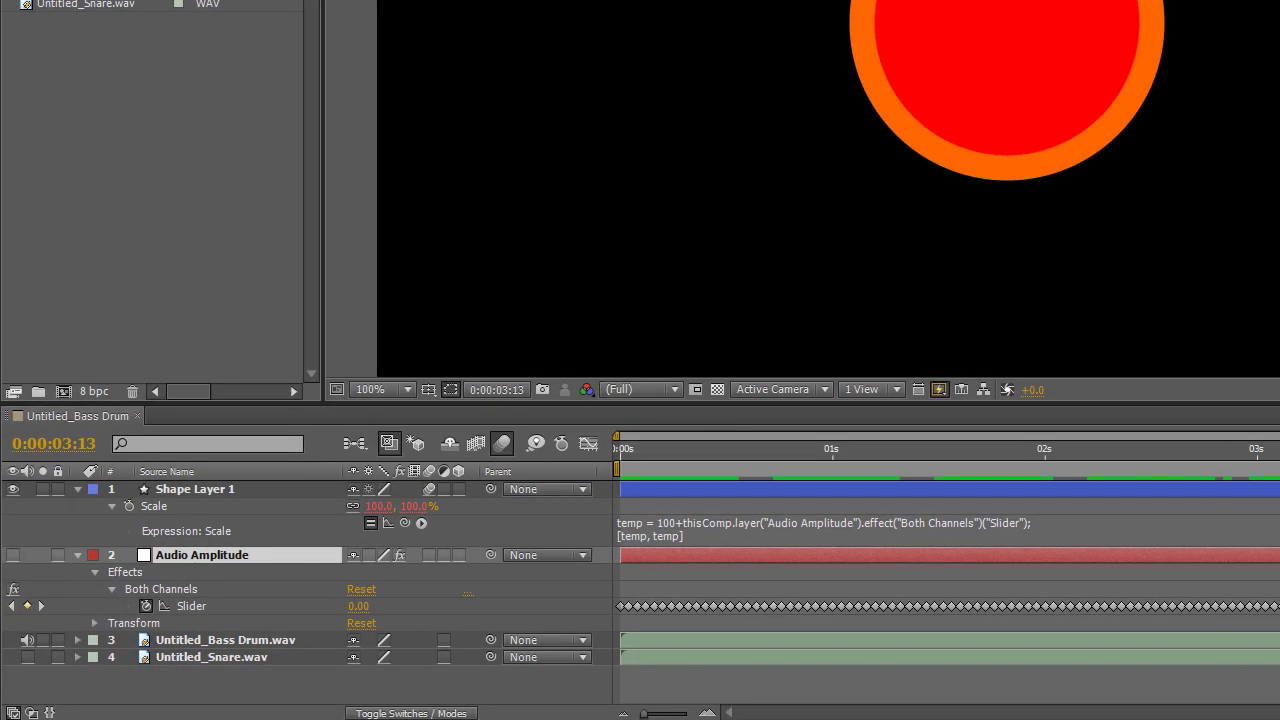
Rename the Audio Amplitude layer to 'Bass Drum'
click(84, 552)
right_click(265, 556)
click(330, 541)
text(Bass Drum)
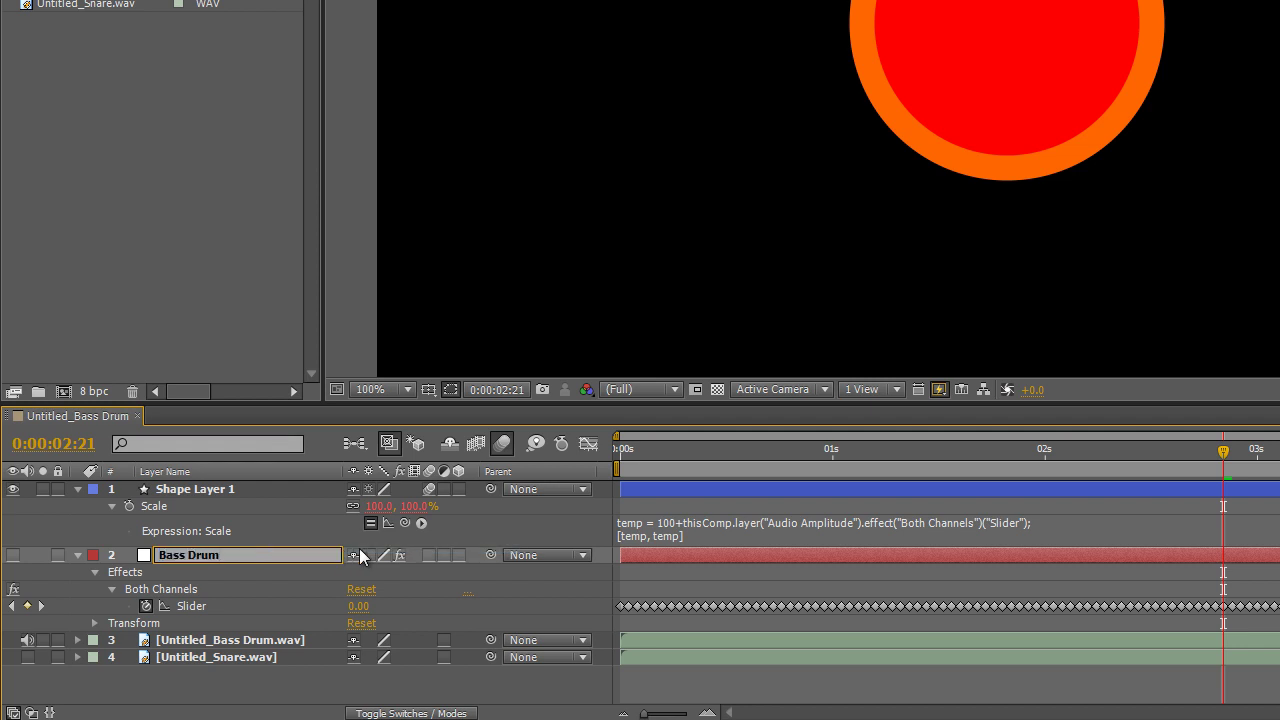
key(Return)
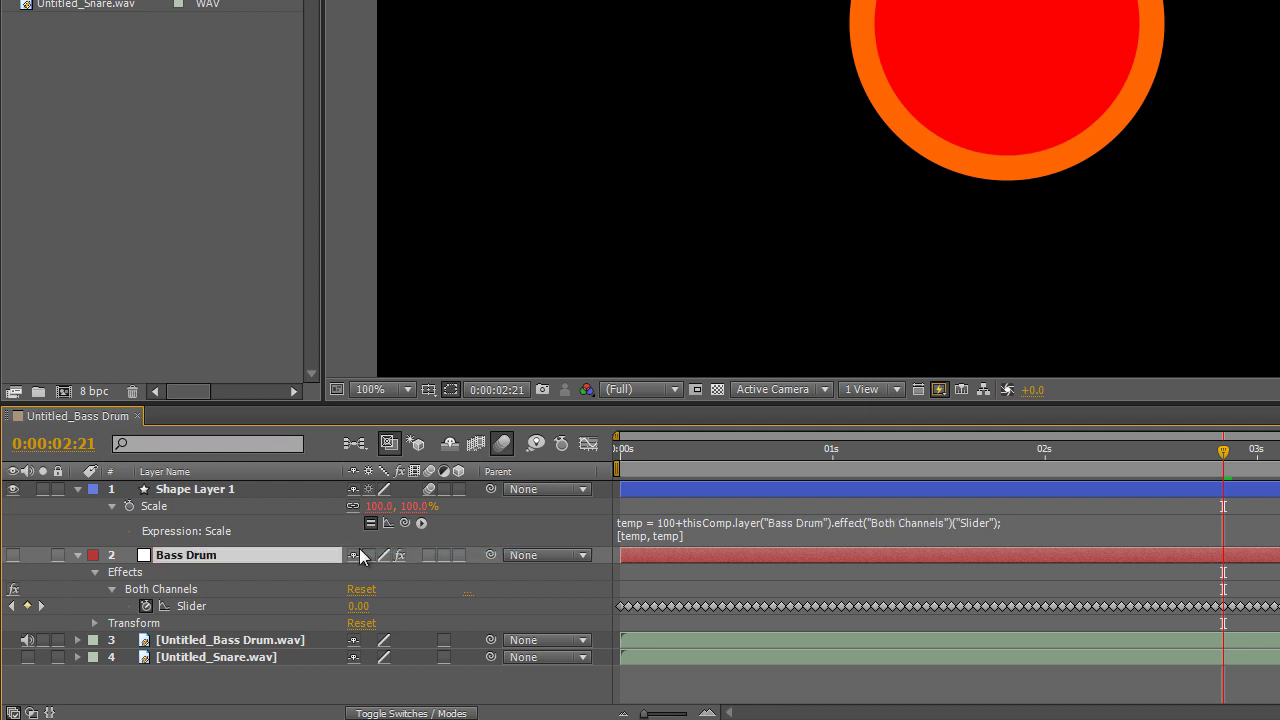
click(78, 555)
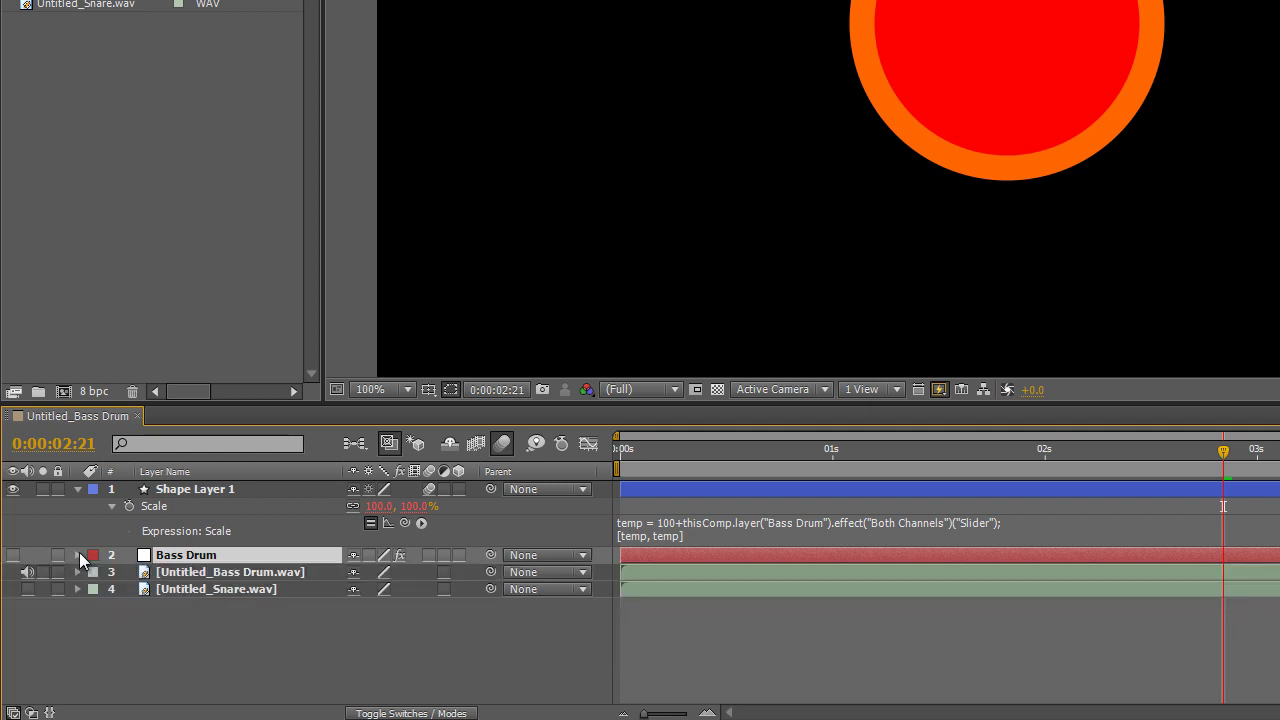
Convert Untitled_Snare.wav to amplitude keyframes and name the new layer 'Snare'
right_click(235, 590)
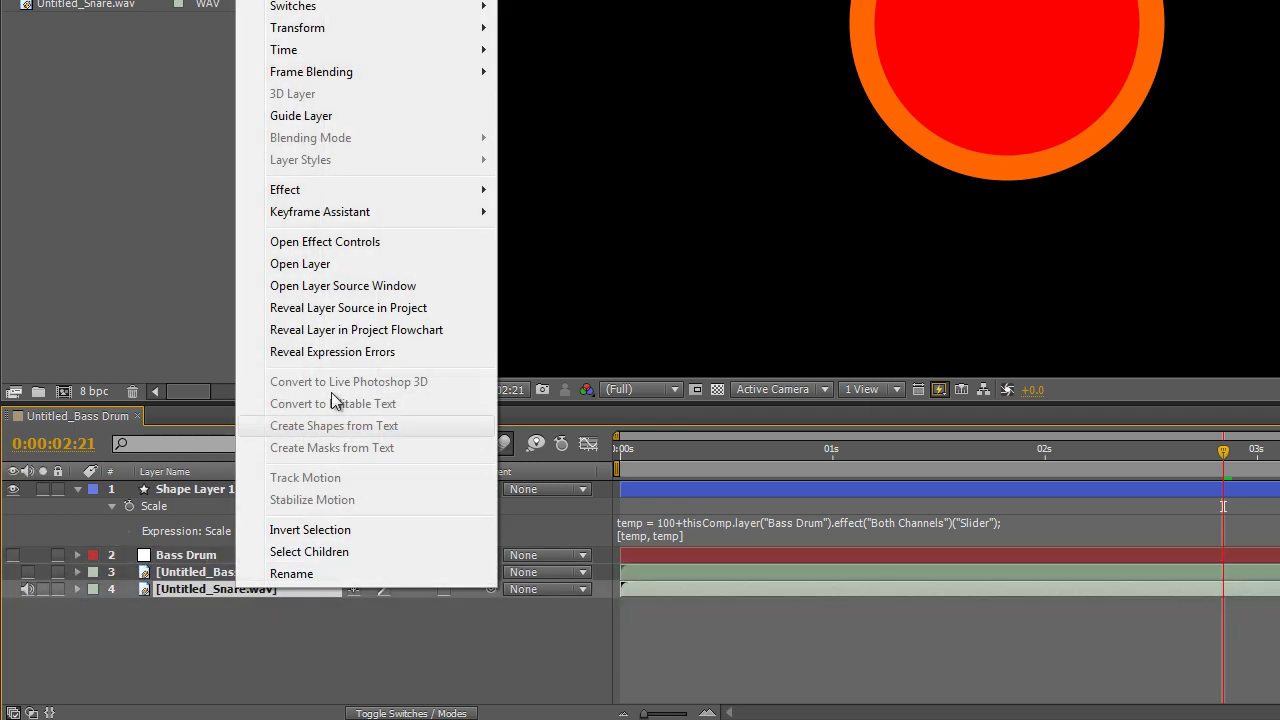
mouse_move(370, 211)
click(531, 212)
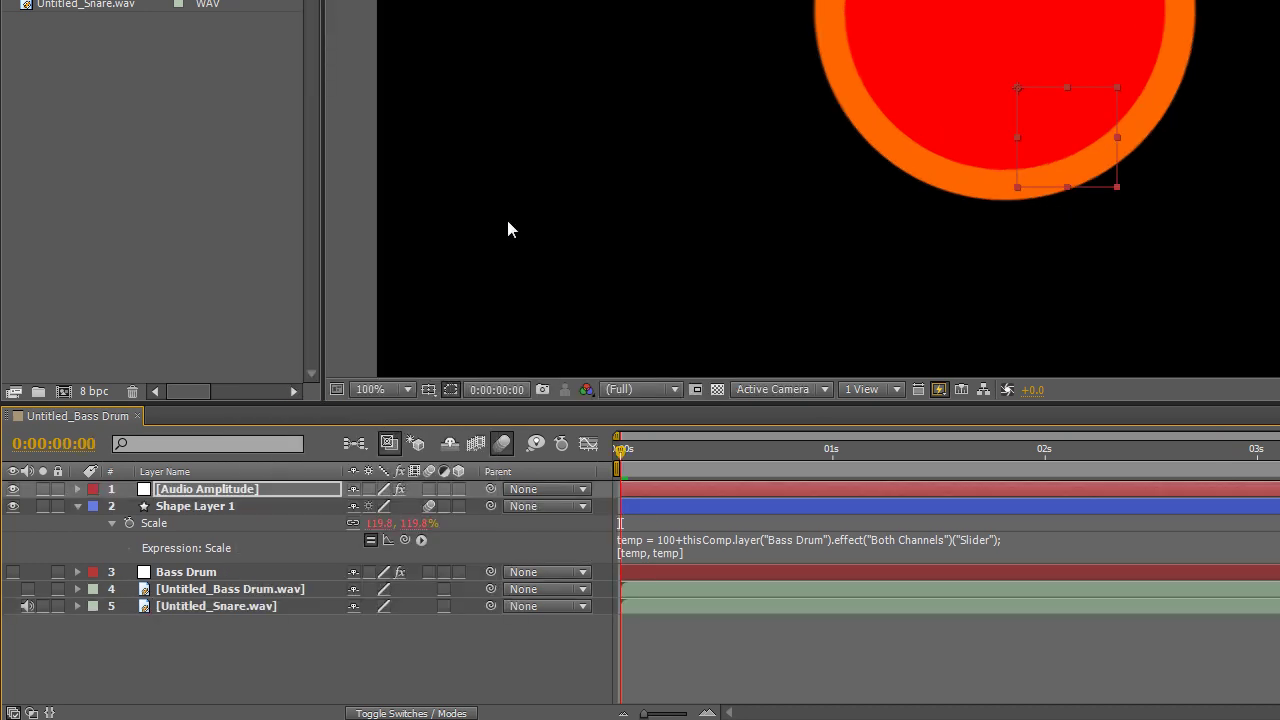
right_click(226, 490)
click(280, 479)
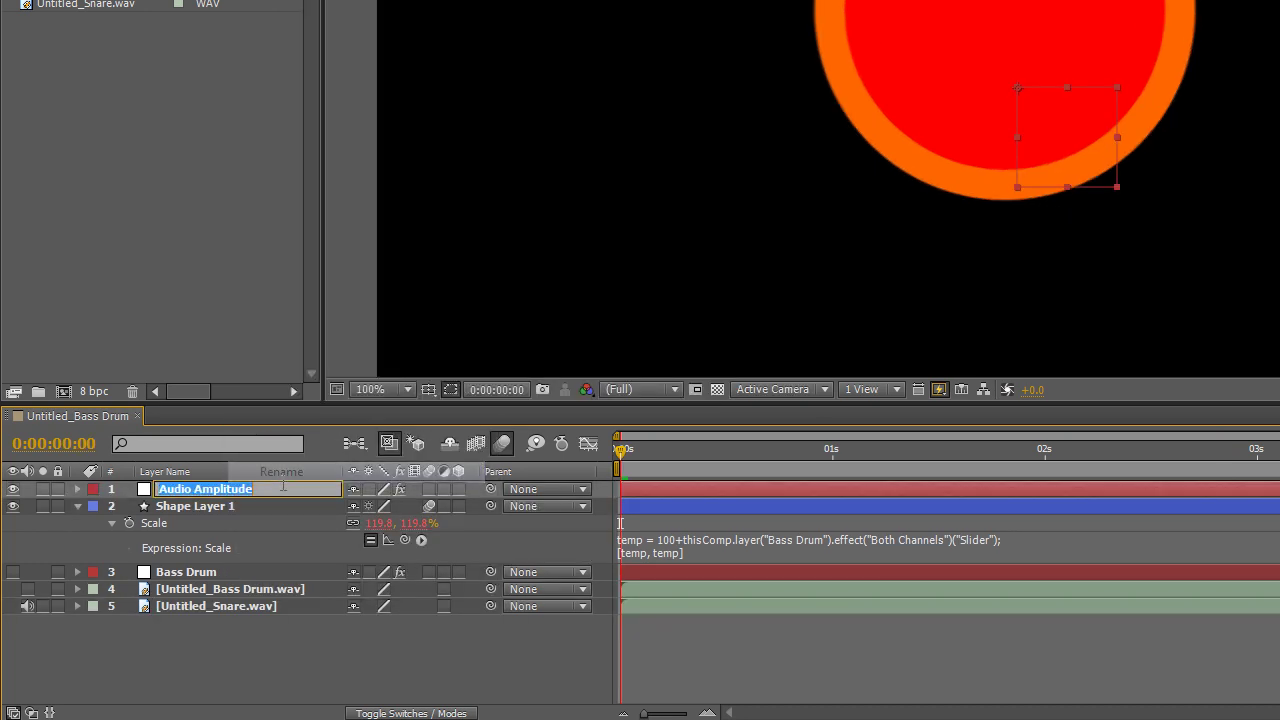
text(Snare)
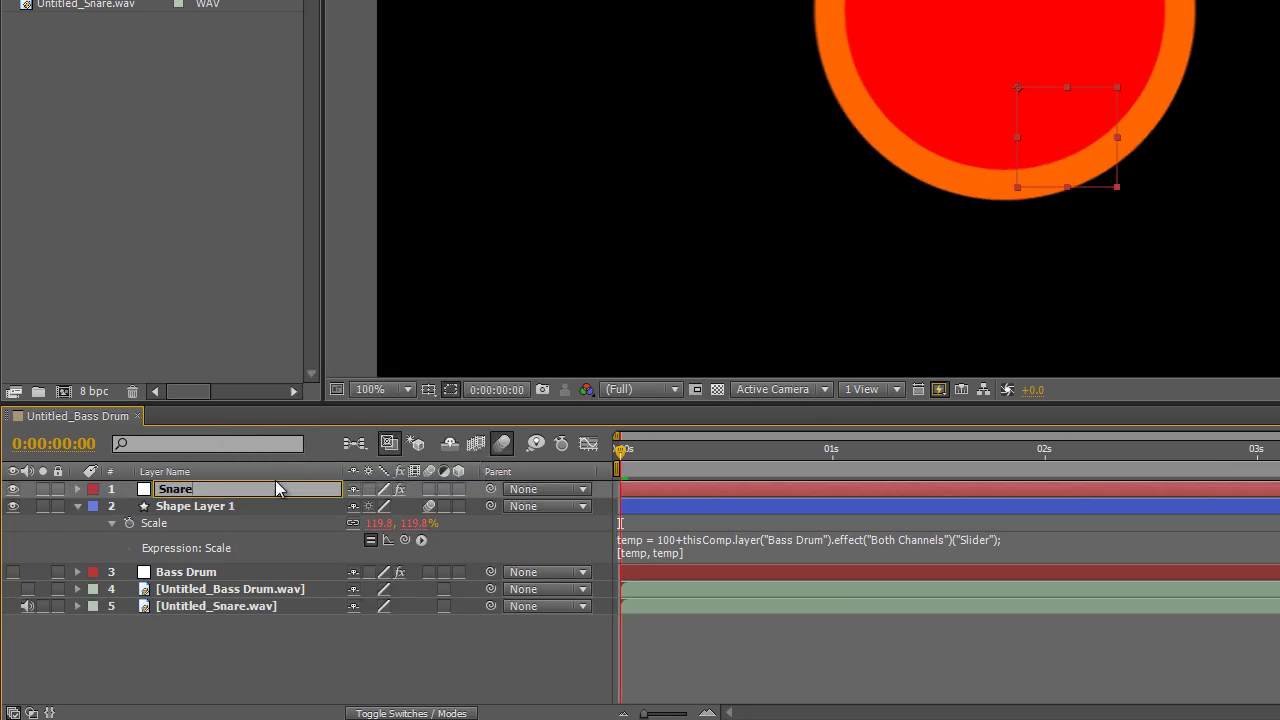
key(Return)
Move the Snare layer below the circle and reveal the circle's Position
drag(257, 490, 271, 558)
click(239, 487)
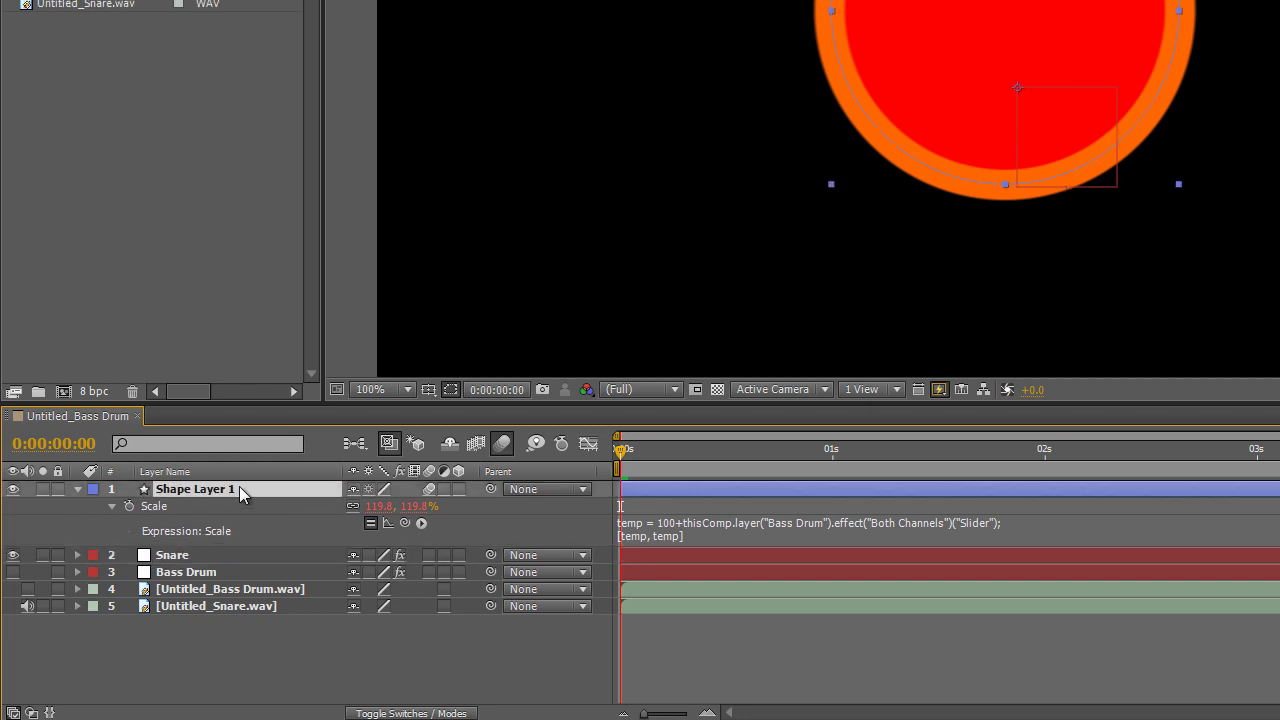
key(p)
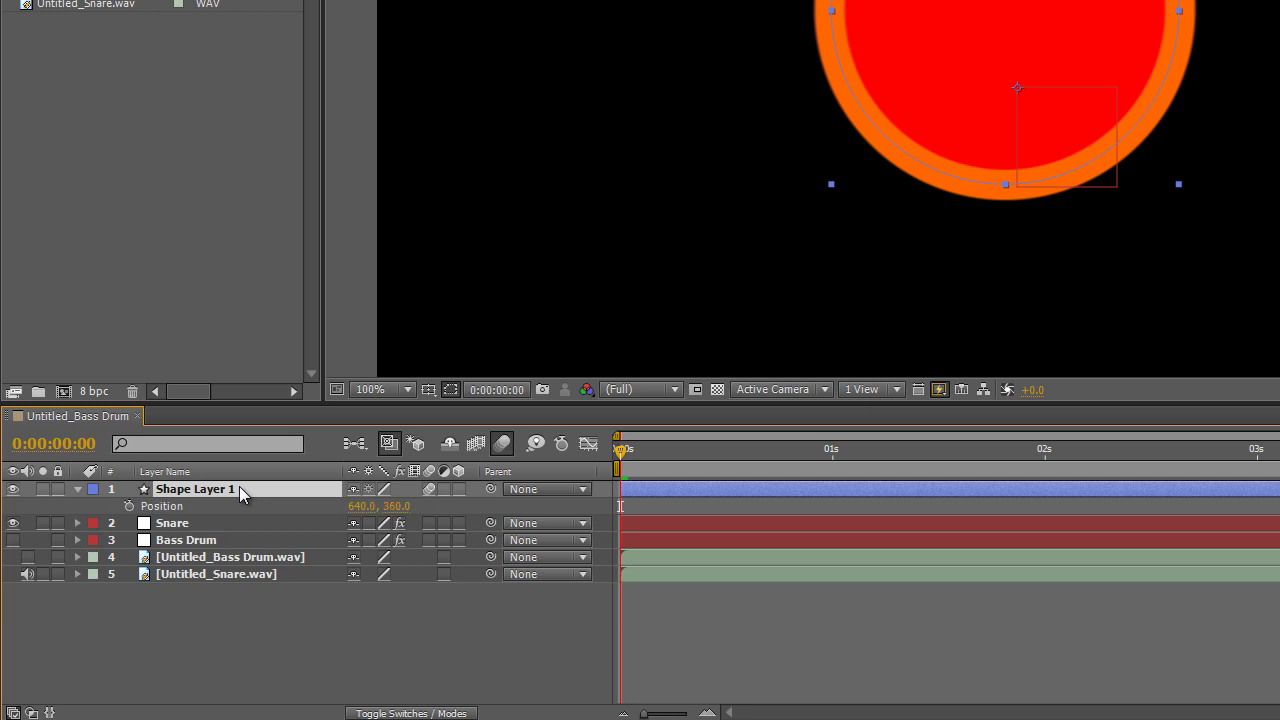
Delete the Snare layer's Left and Right Channel effects, exposing its Both Channels Slider
click(77, 523)
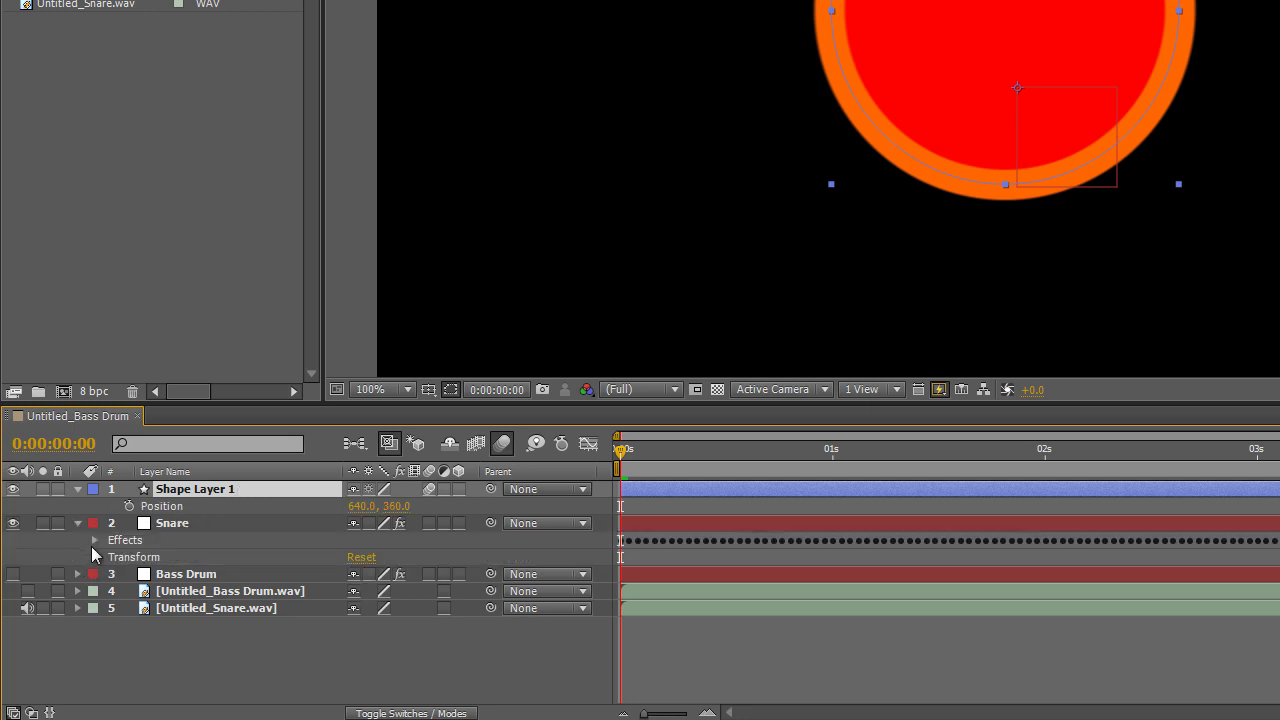
click(95, 541)
click(128, 558)
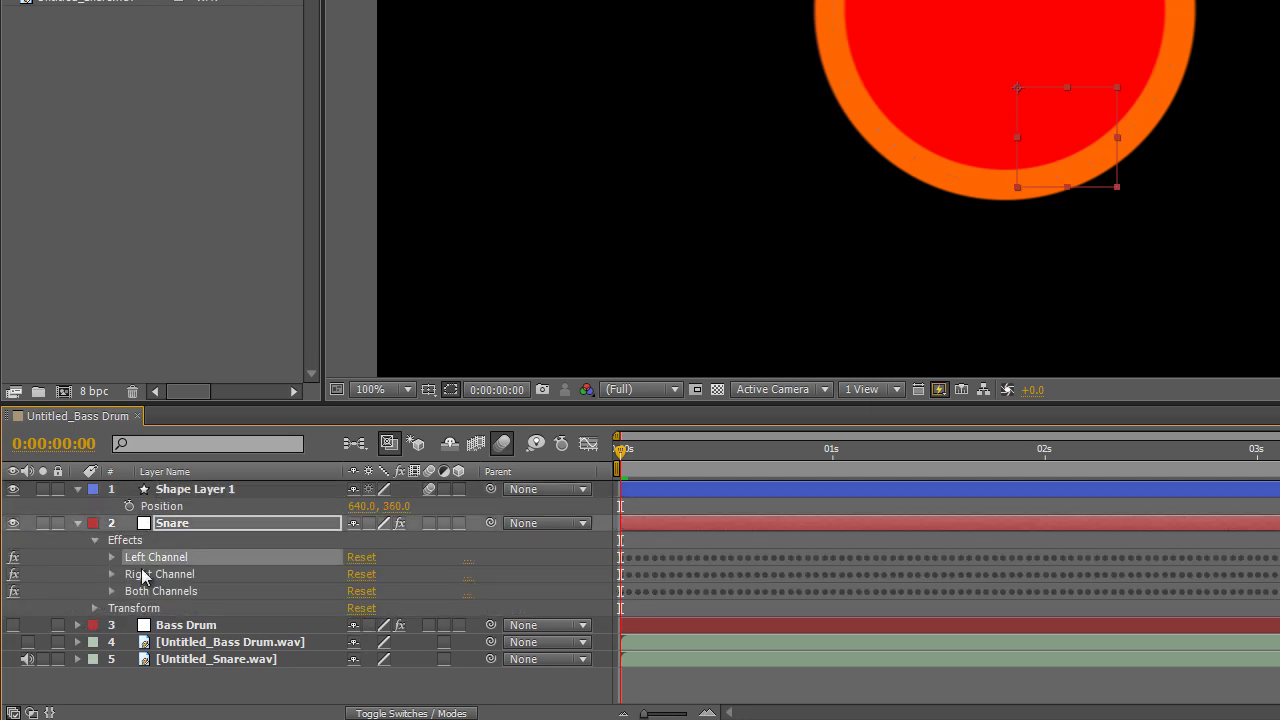
shift+click(147, 574)
key(Delete)
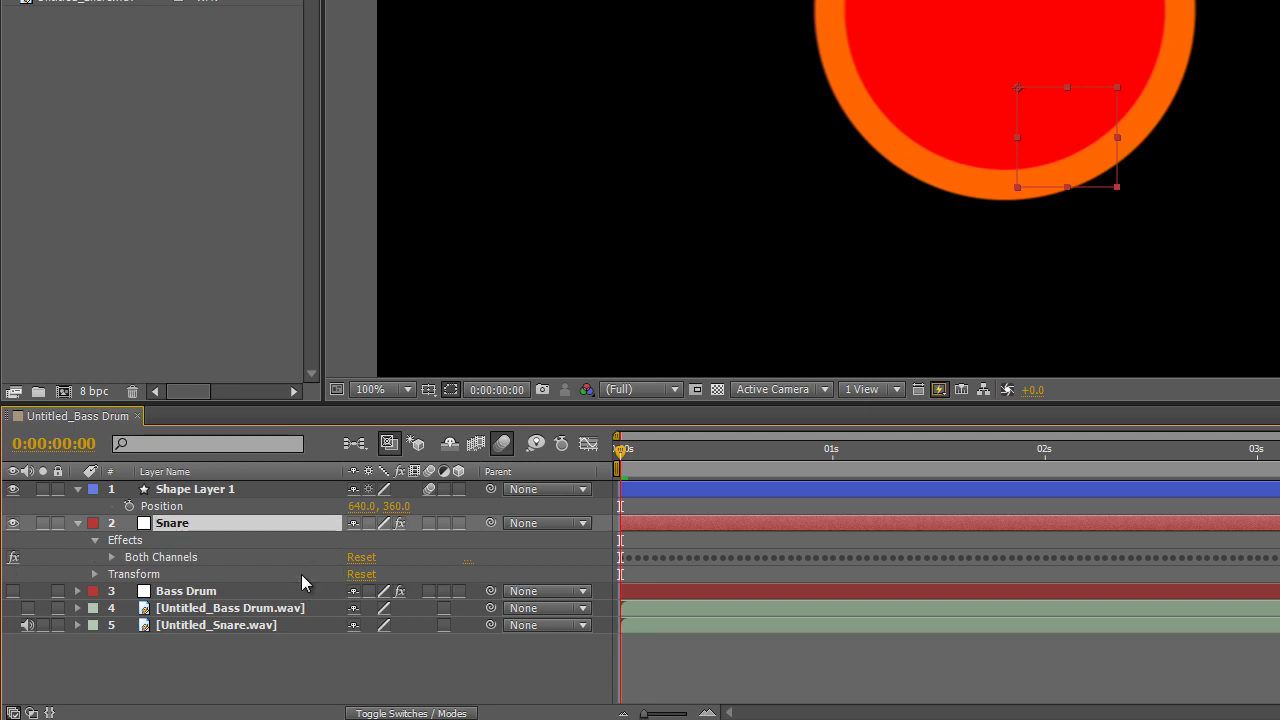
click(111, 560)
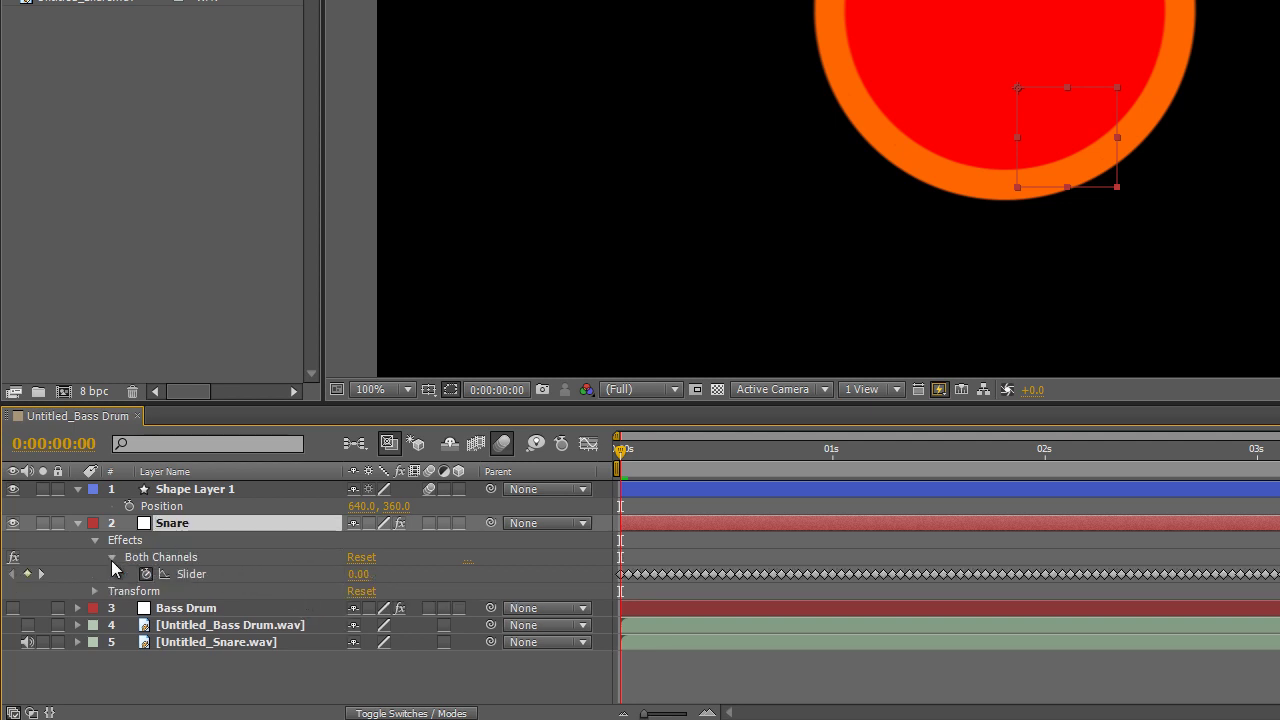
Link the circle's Position by expression to the Snare Slider
alt+click(131, 504)
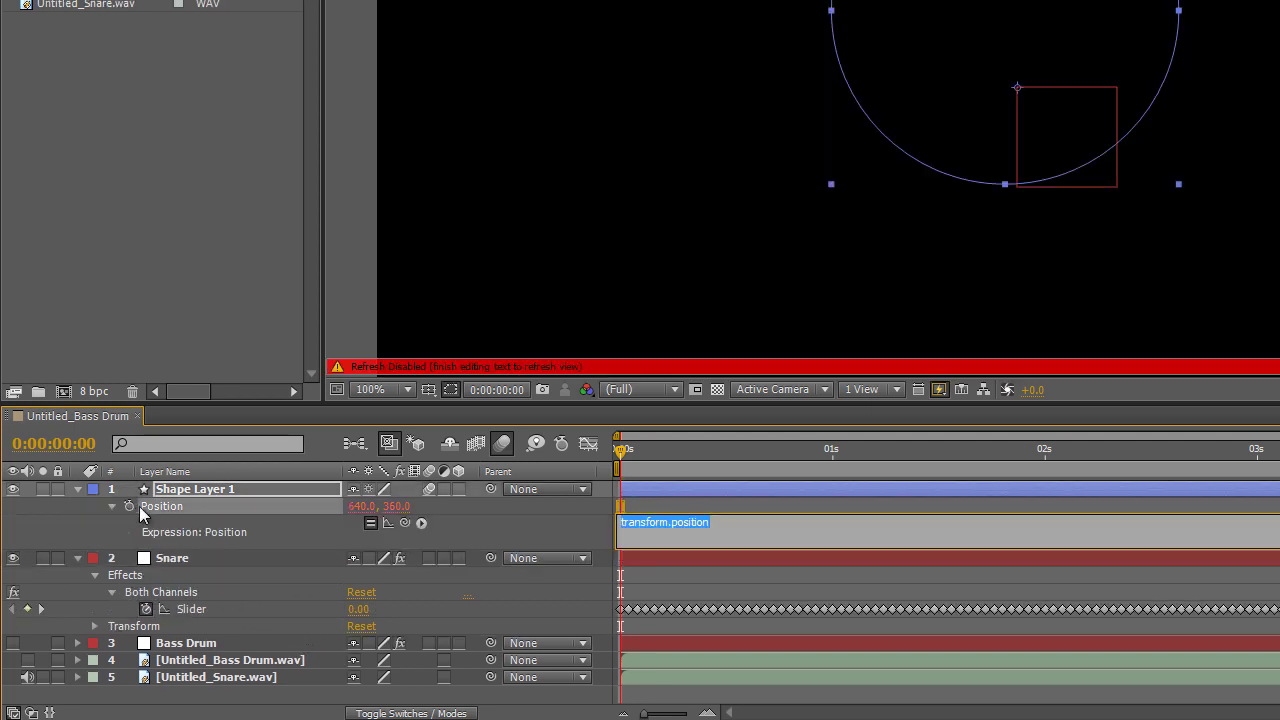
drag(401, 520, 199, 610)
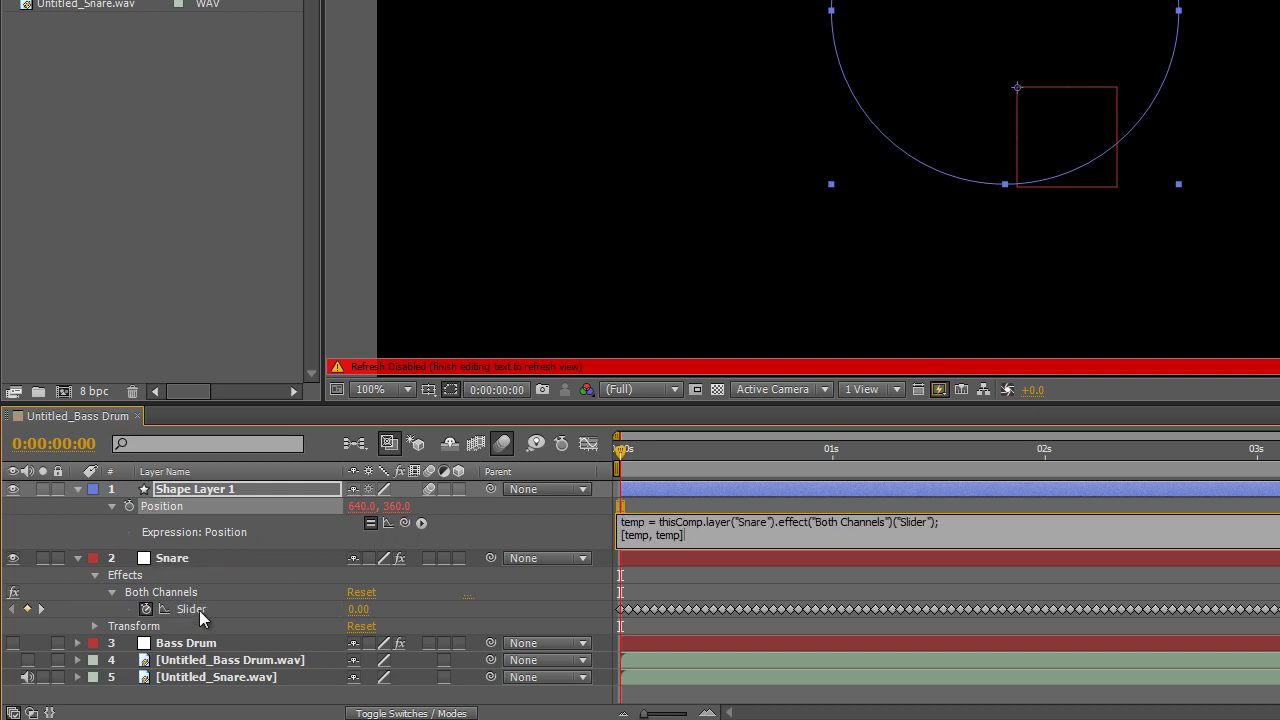
click(14, 566)
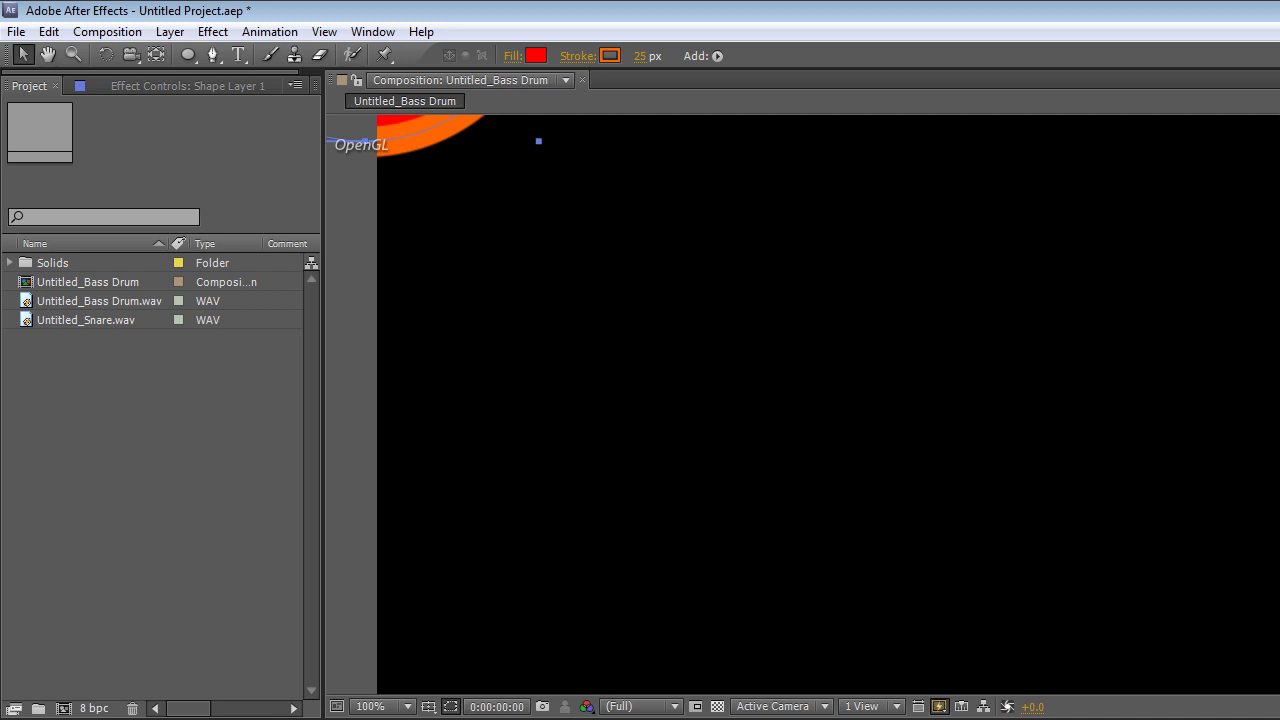
Replace the first temp with transform.position[0] to keep the horizontal position
drag(652, 708, 624, 706)
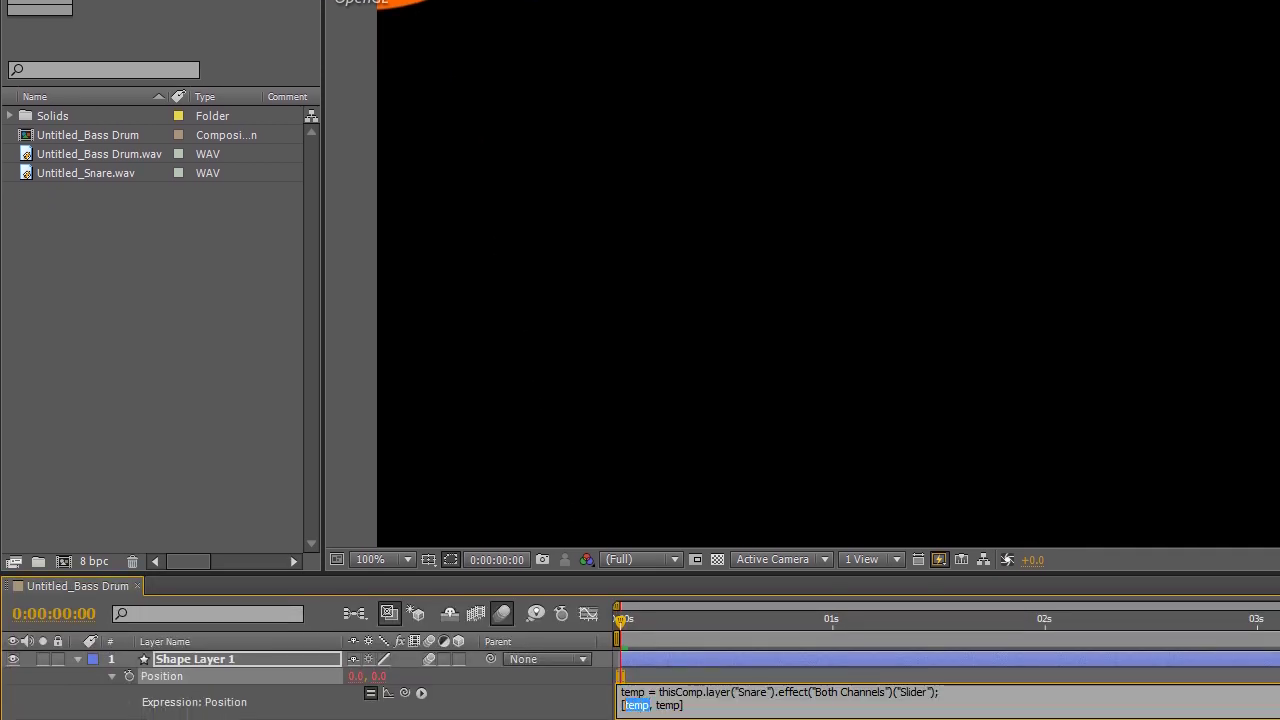
drag(407, 695, 357, 677)
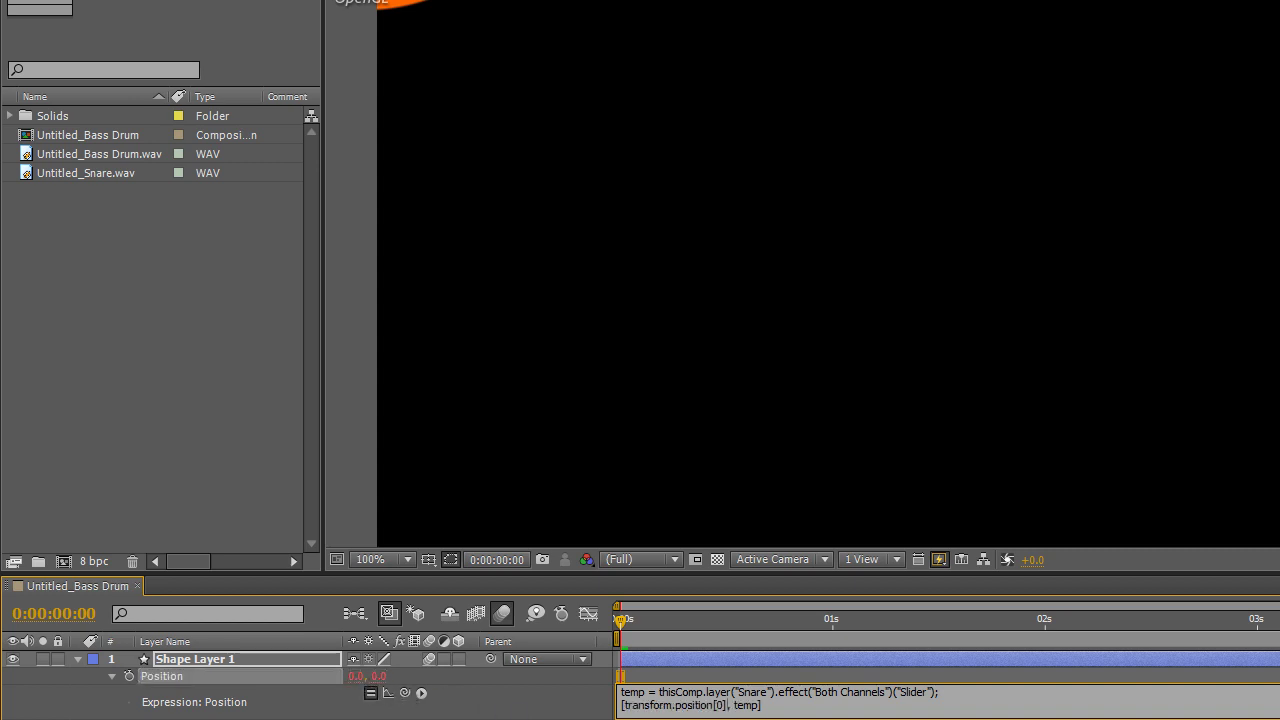
click(620, 677)
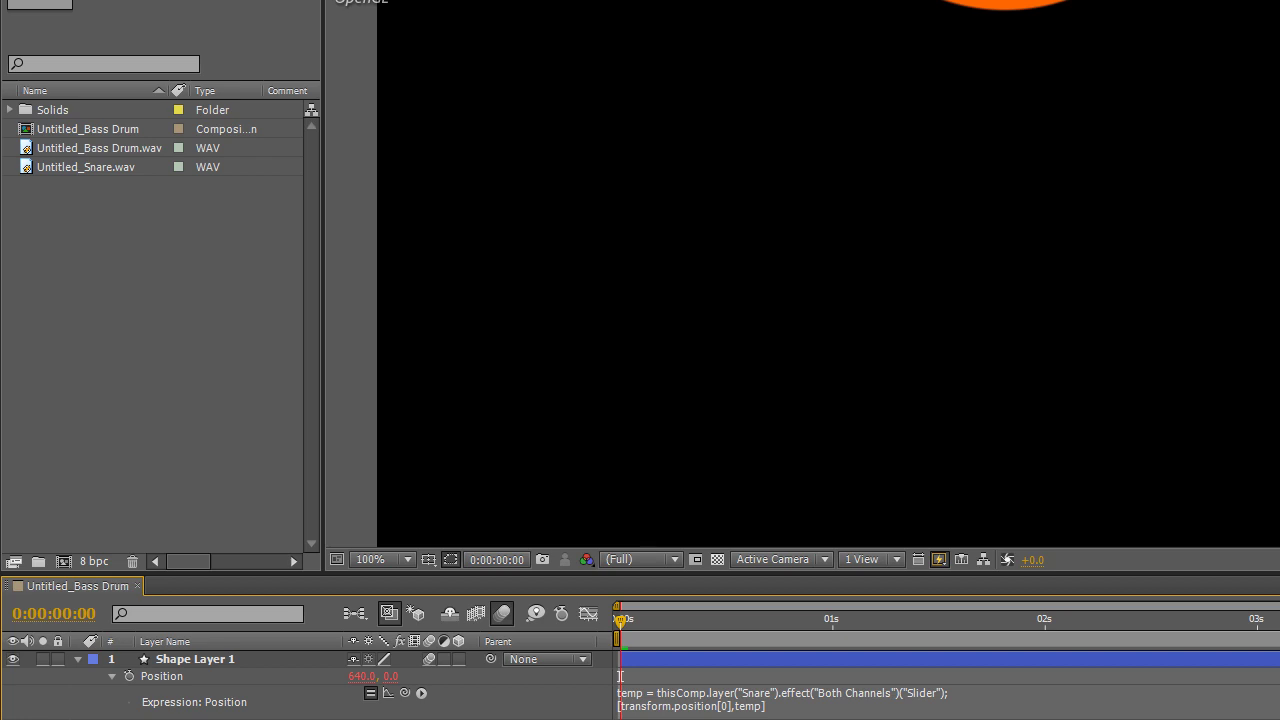
Add '350+' before the vertical temp in the Position expression
click(745, 707)
click(735, 705)
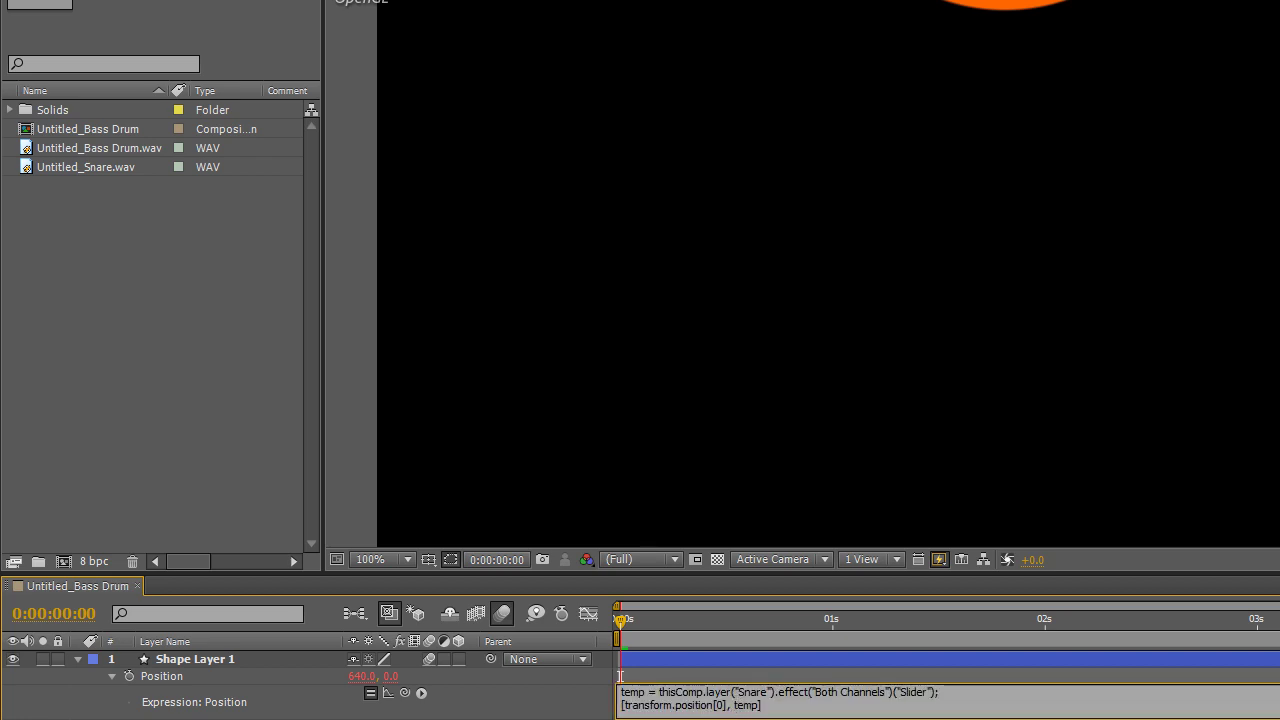
text(350+)
key(KP_Enter)
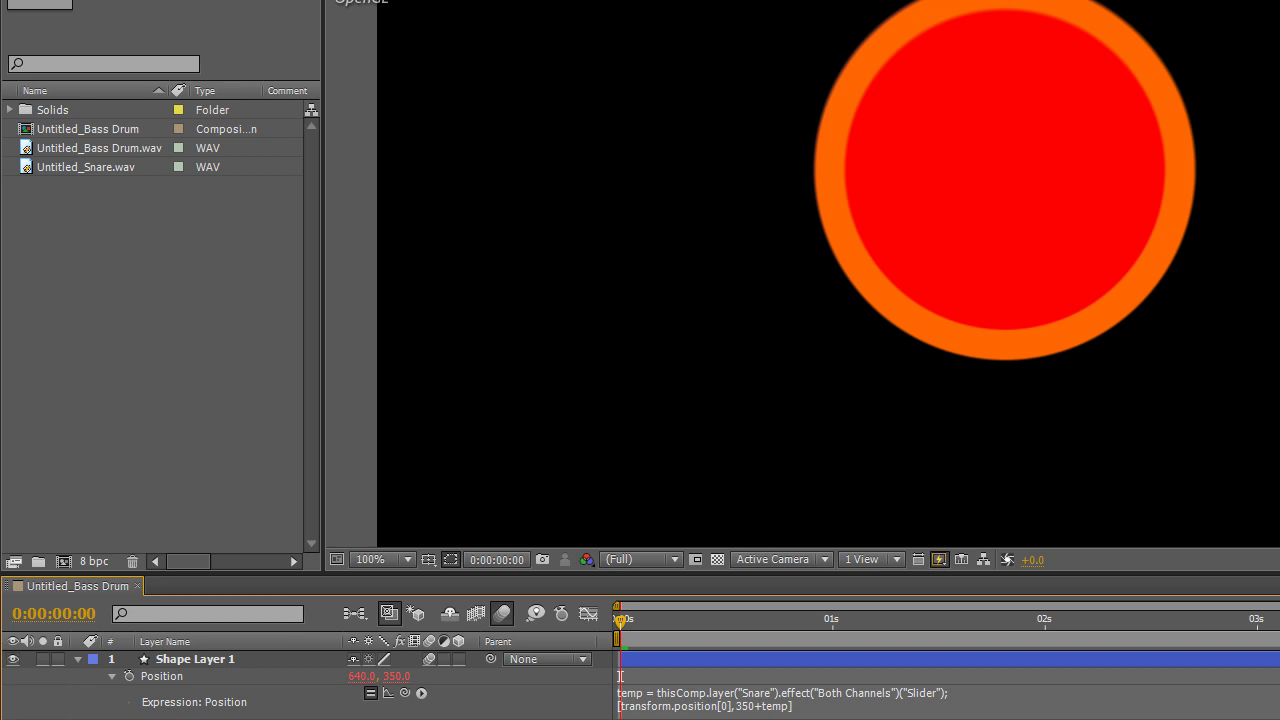
Multiply the Snare Slider reference by 4 in the Position expression
click(951, 690)
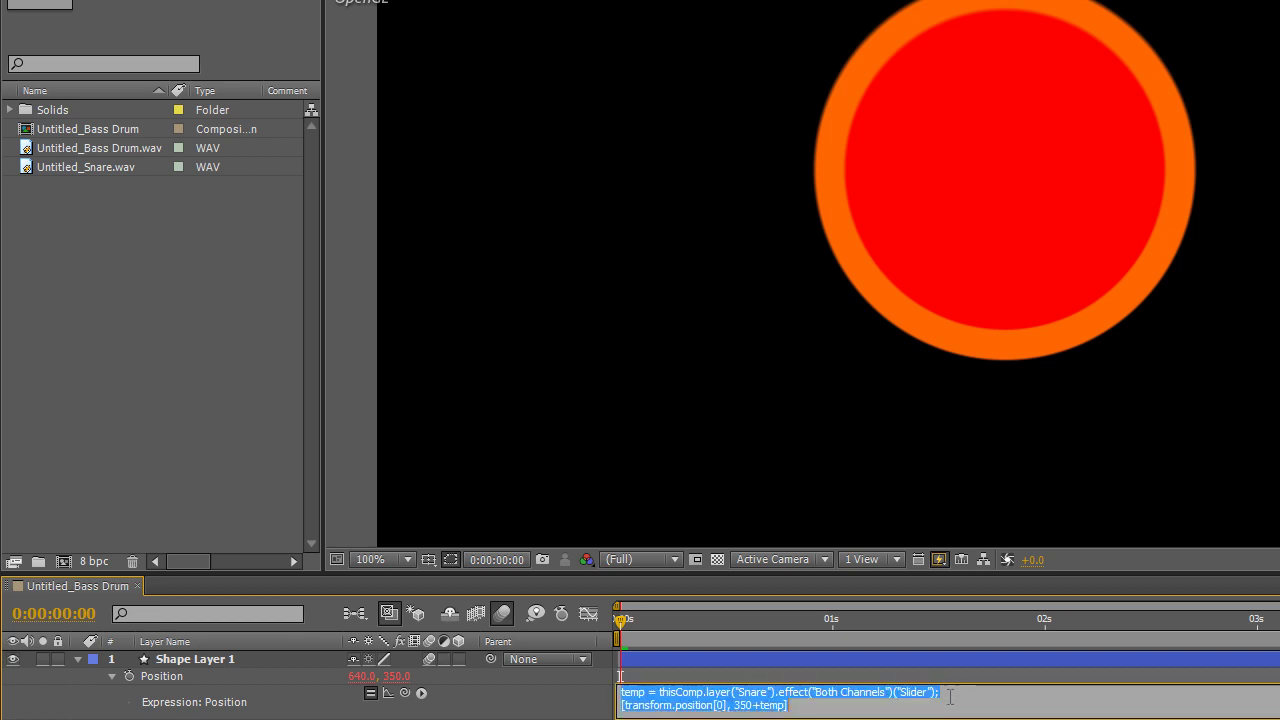
click(944, 711)
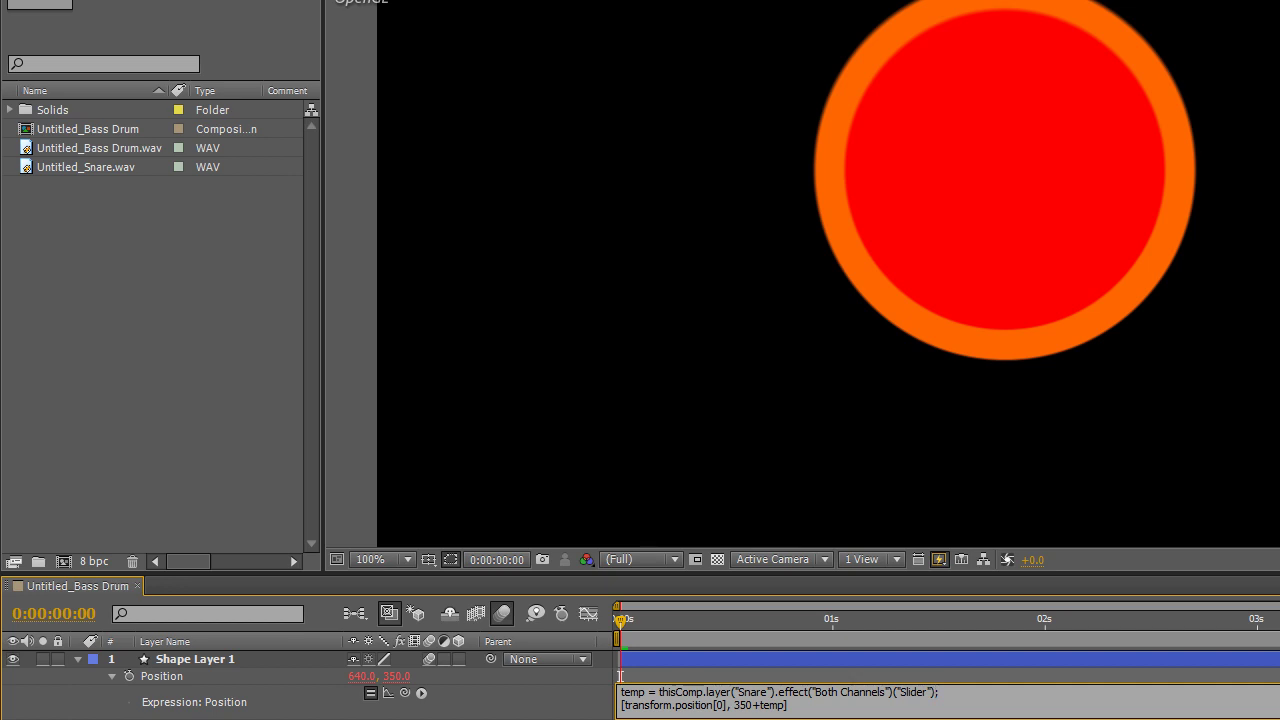
text(*)
click(620, 677)
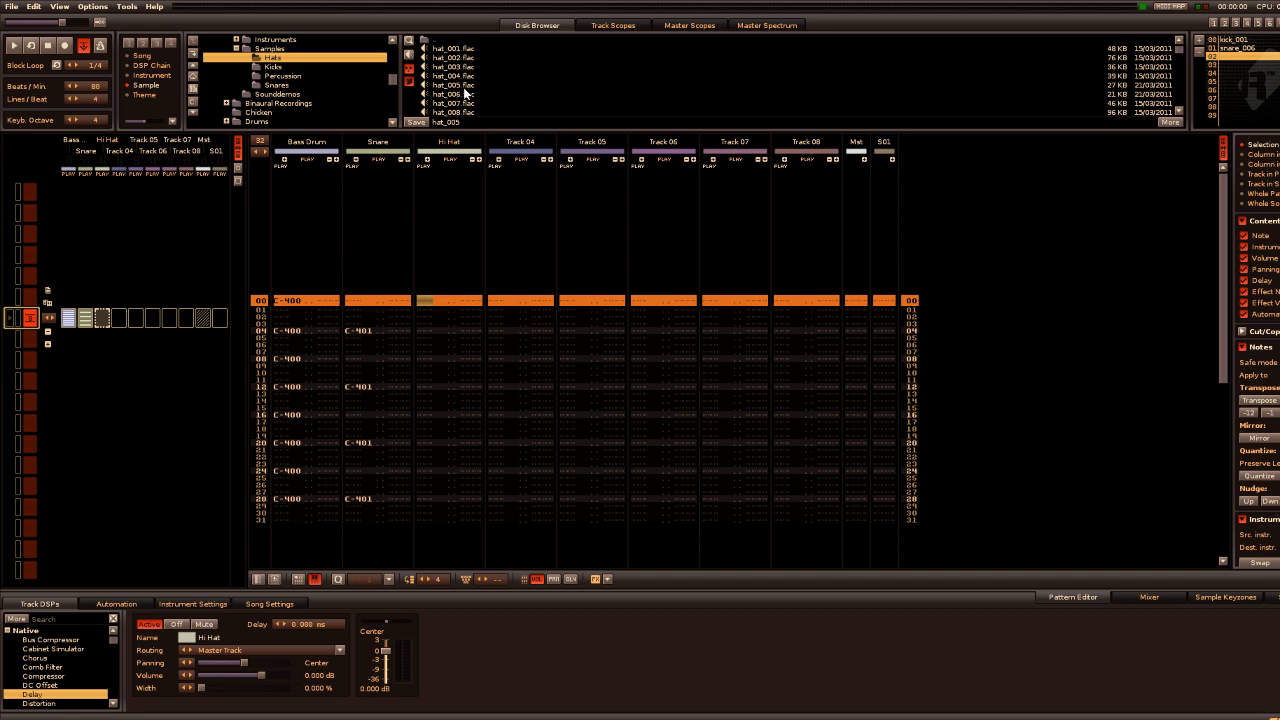
Fill the Hi Hat column with hat_005 notes every four rows
click(460, 86)
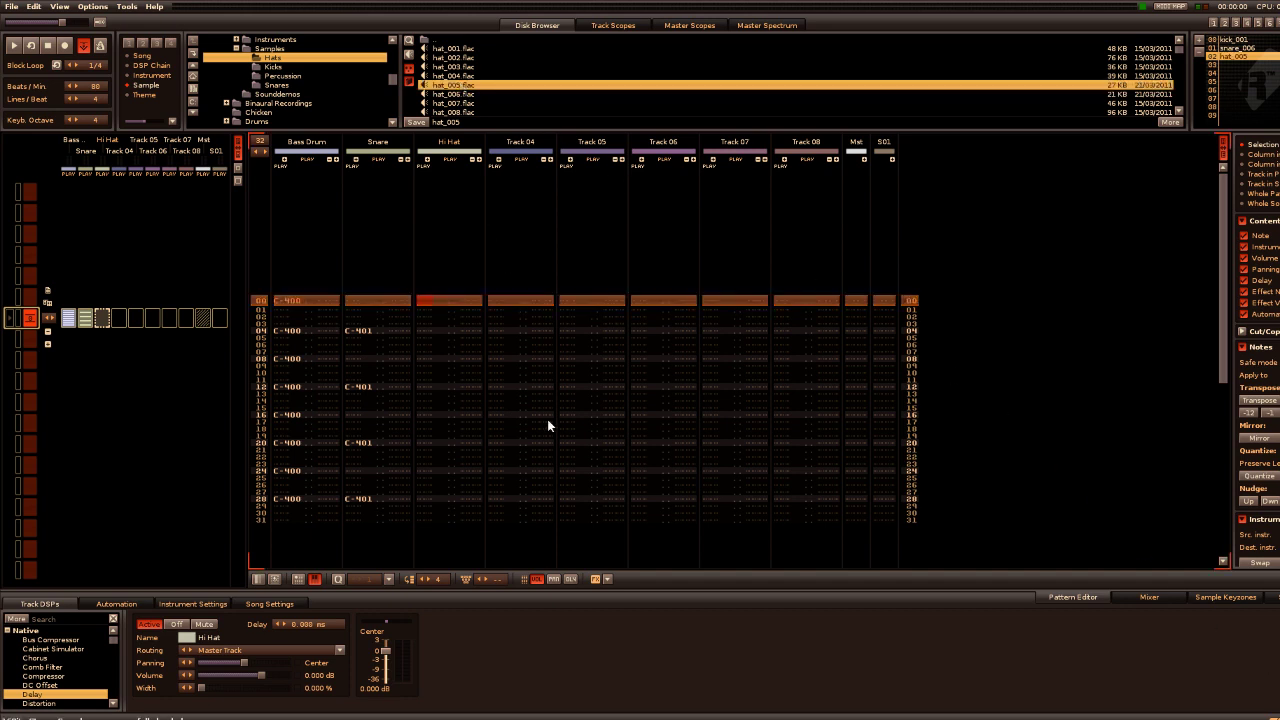
key(Down)
key(Down)
key(z)
key(z)
key(z)
key(z)
key(z)
key(z)
key(z)
key(z)
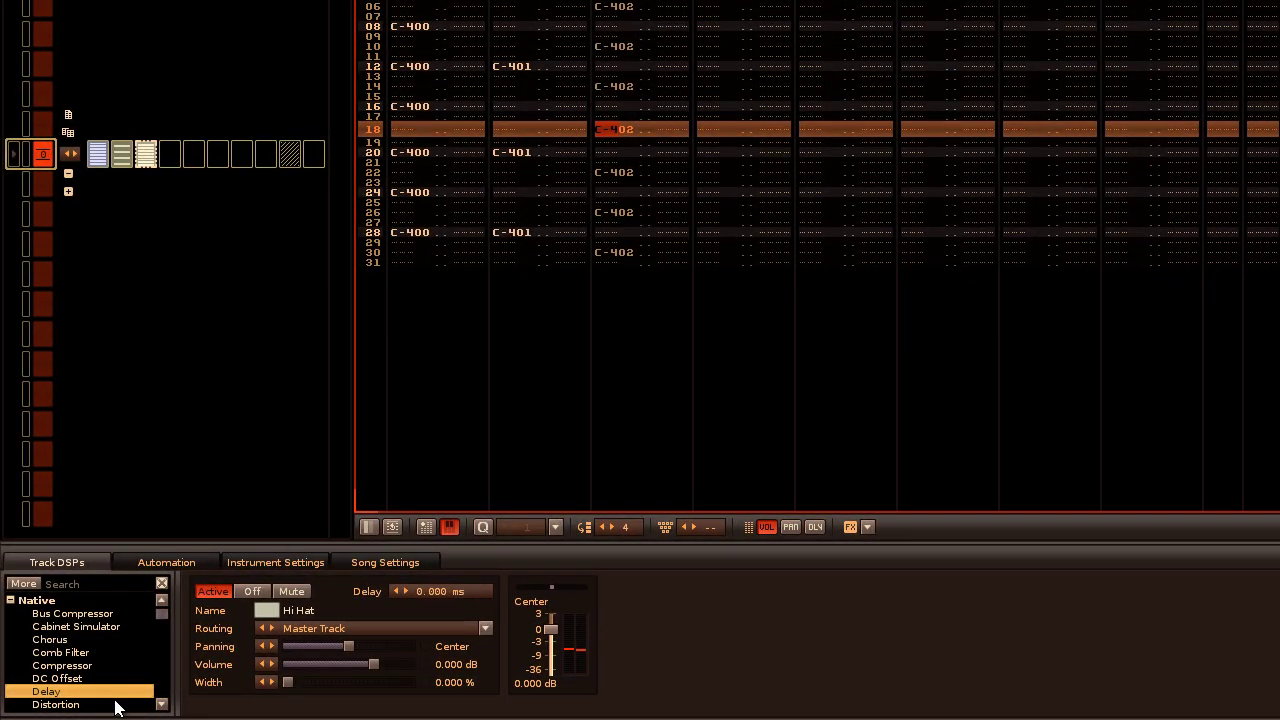
Add a Delay with the Synced 1&3 preset to the Hi Hat track, then bring up render-to-disk settings
double_click(111, 698)
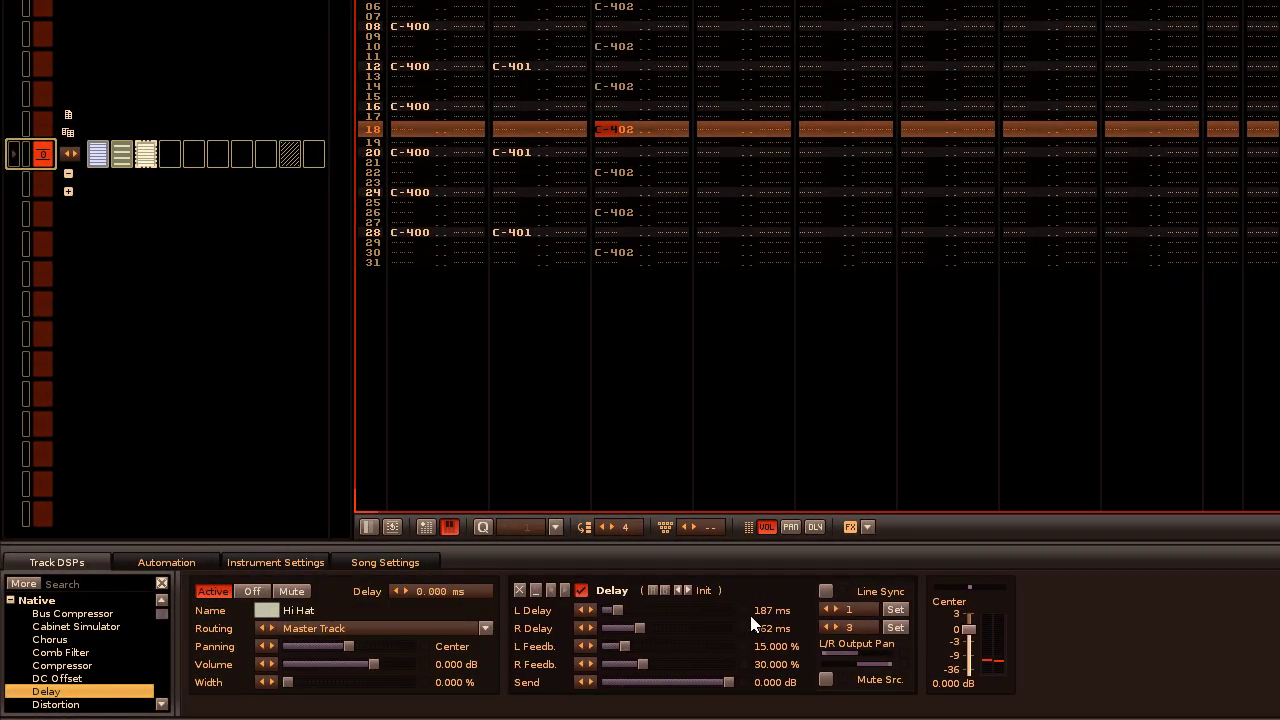
click(708, 592)
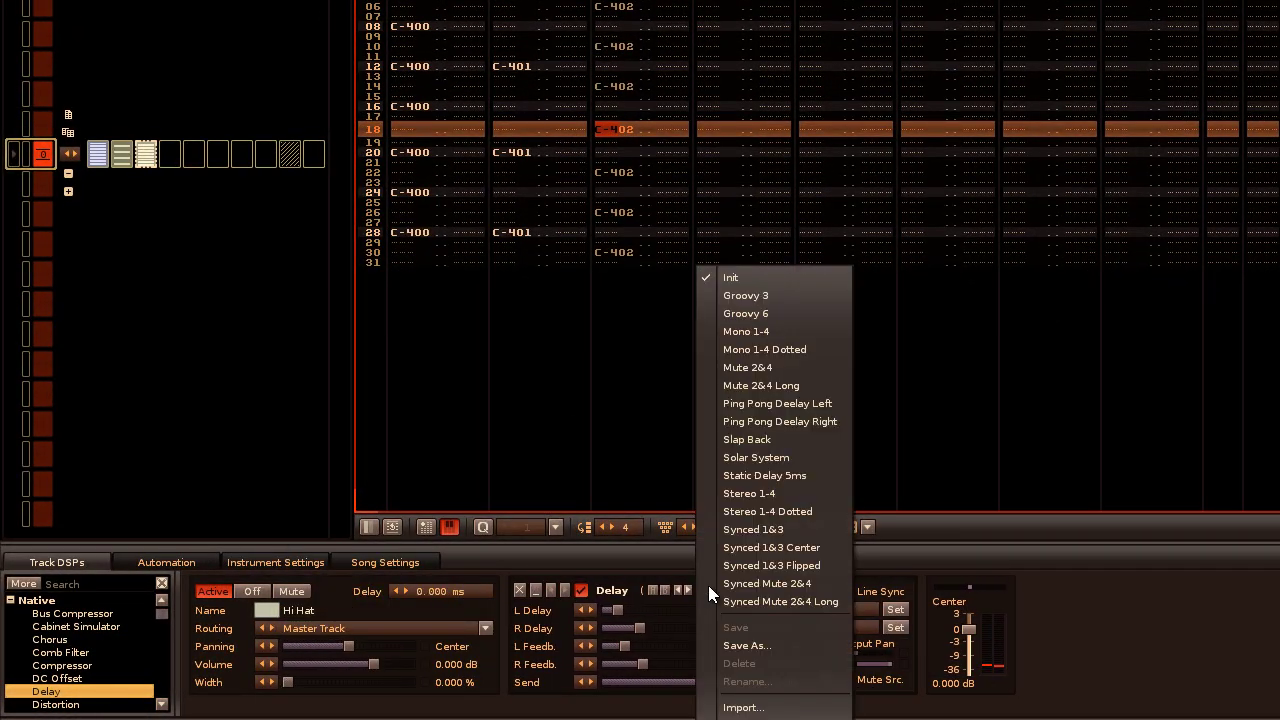
click(772, 530)
key(ctrl+alt+r)
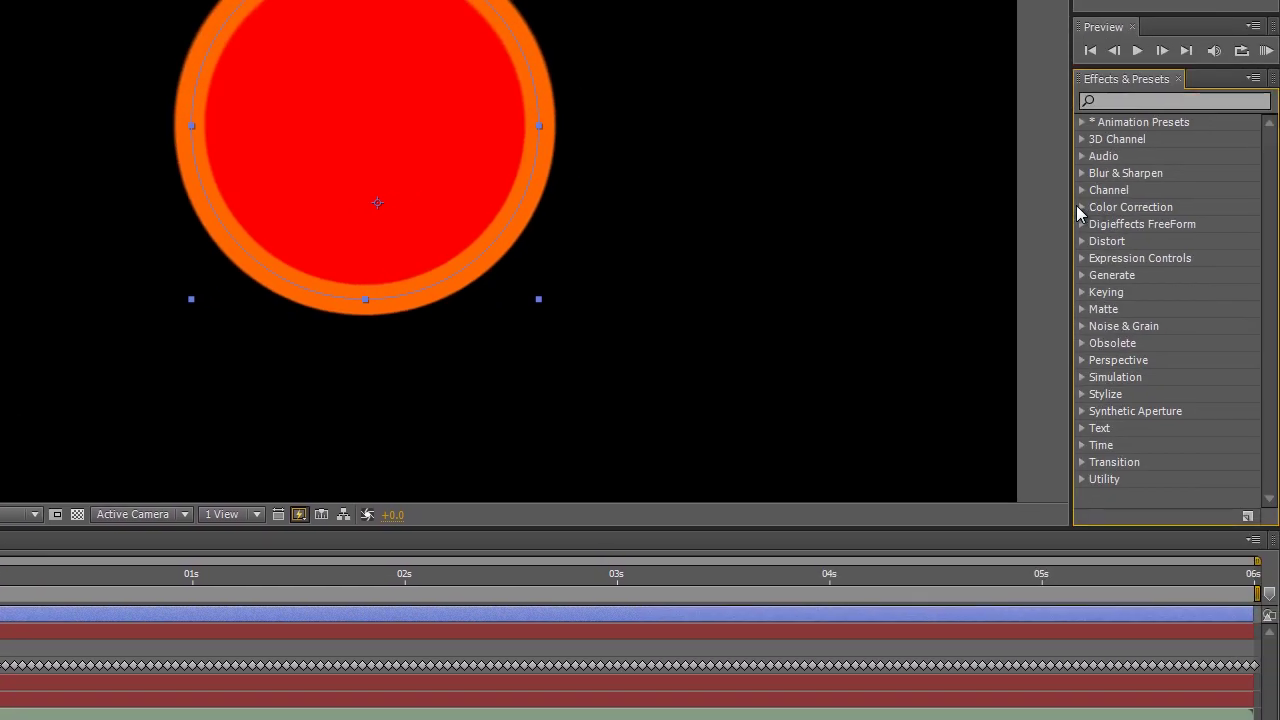
Apply Color Balance (HLS) to Shape Layer 1 and expand its Hue, Lightness and Saturation properties
click(1081, 208)
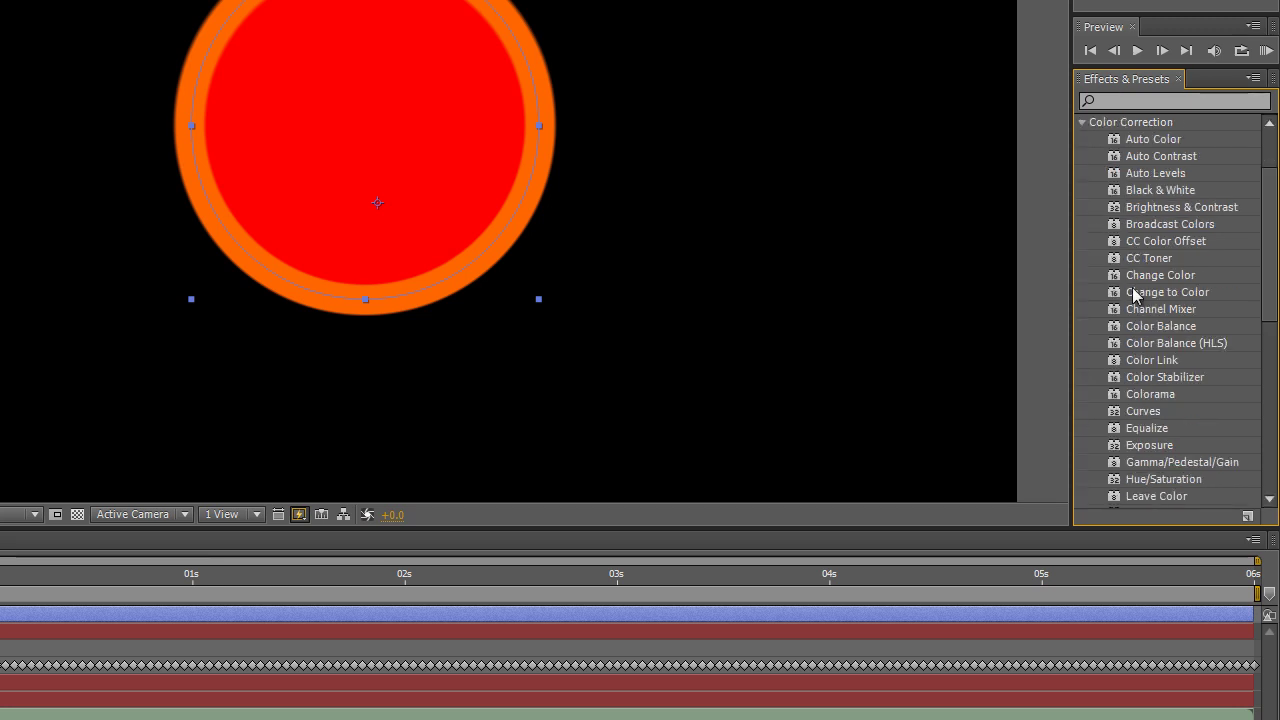
drag(1113, 348, 248, 490)
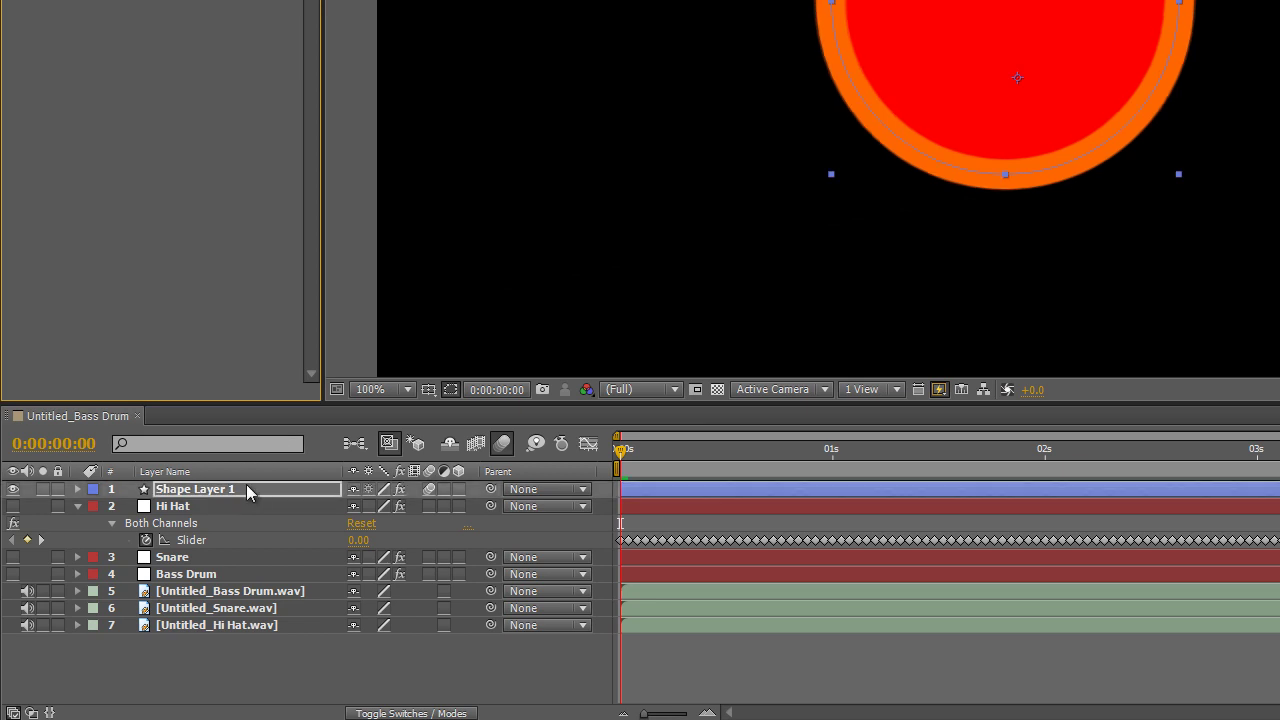
key(e)
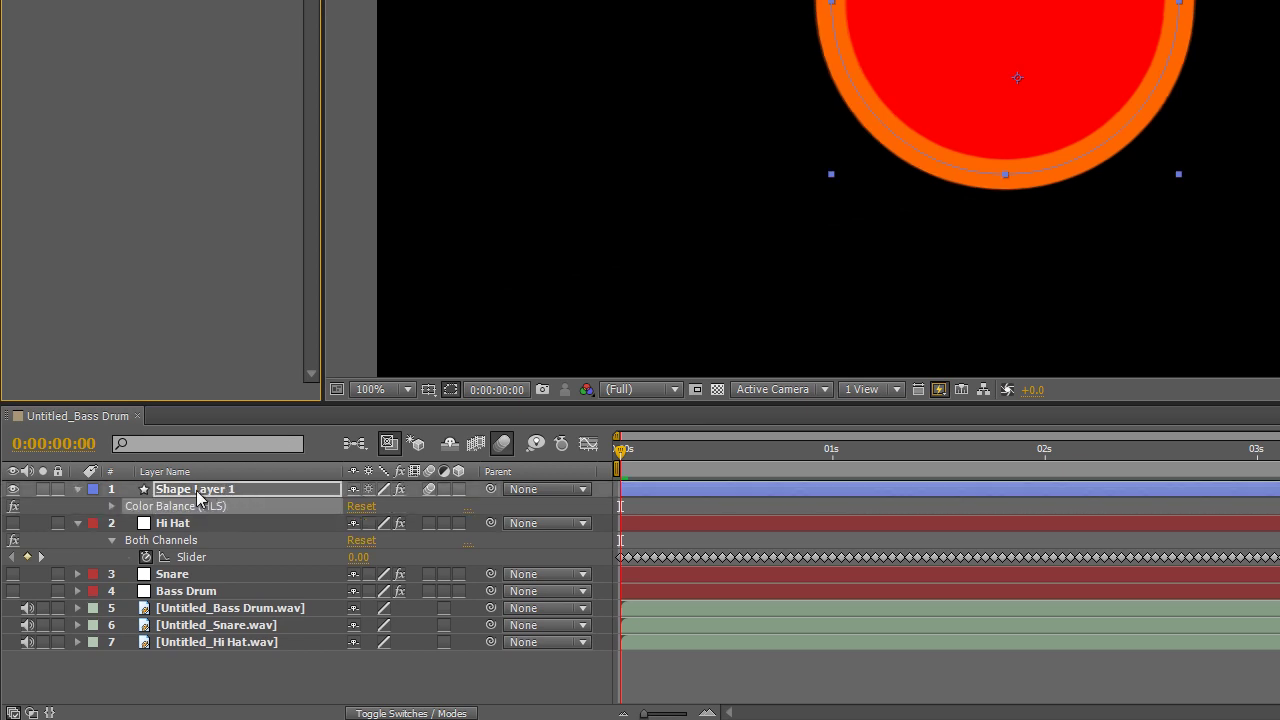
click(112, 507)
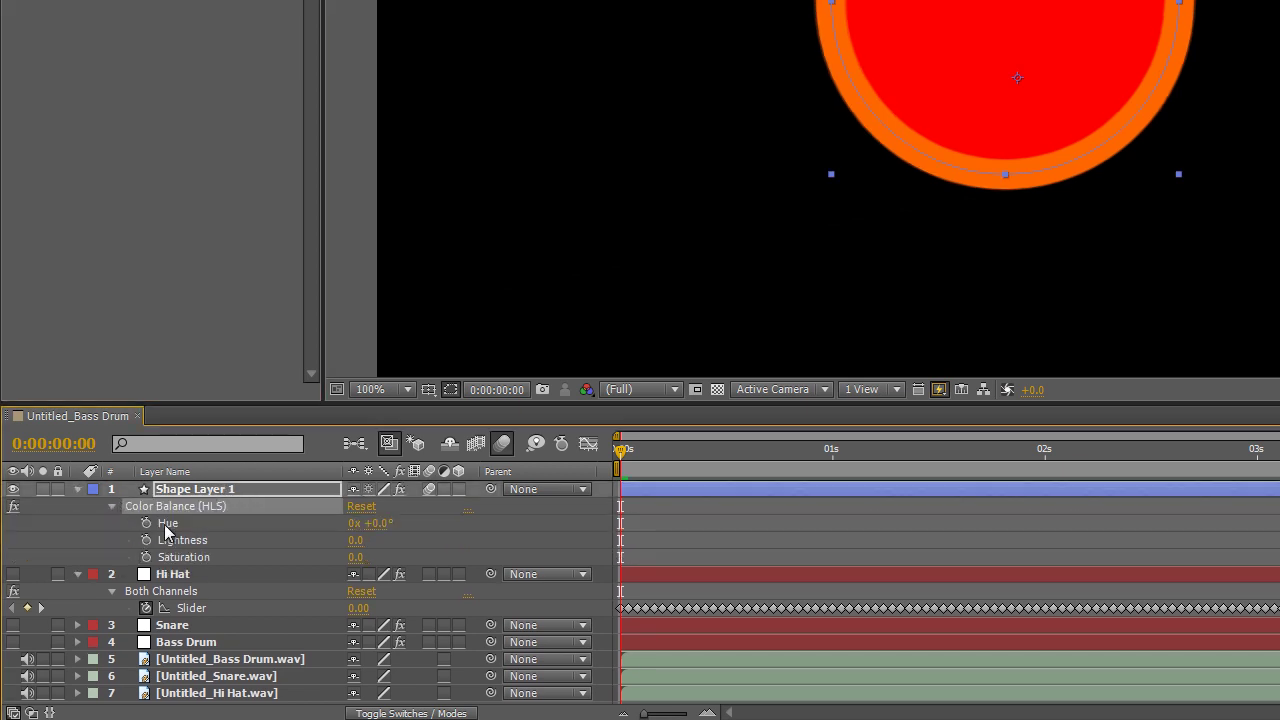
Give Hue the expression thisComp.layer("Hi Hat").effect("Both Channels")("Slider")*5 and commit it
alt+click(147, 523)
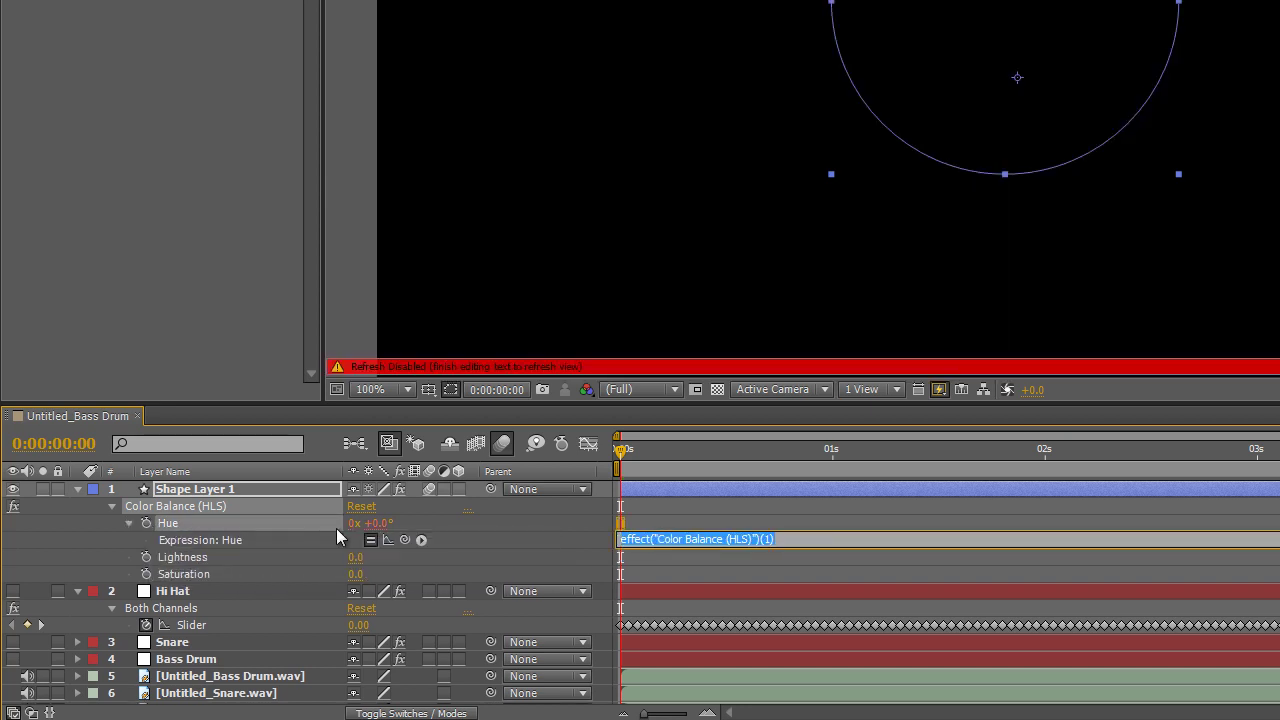
drag(404, 540, 202, 622)
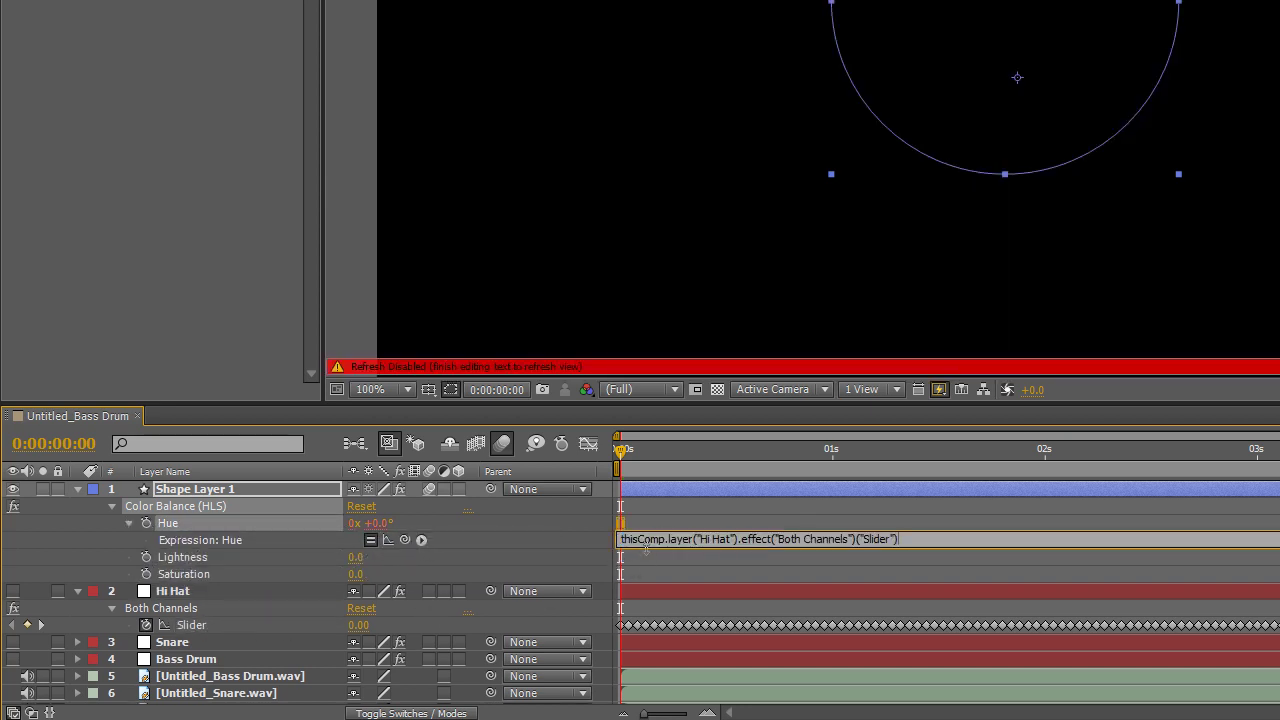
drag(643, 548, 643, 553)
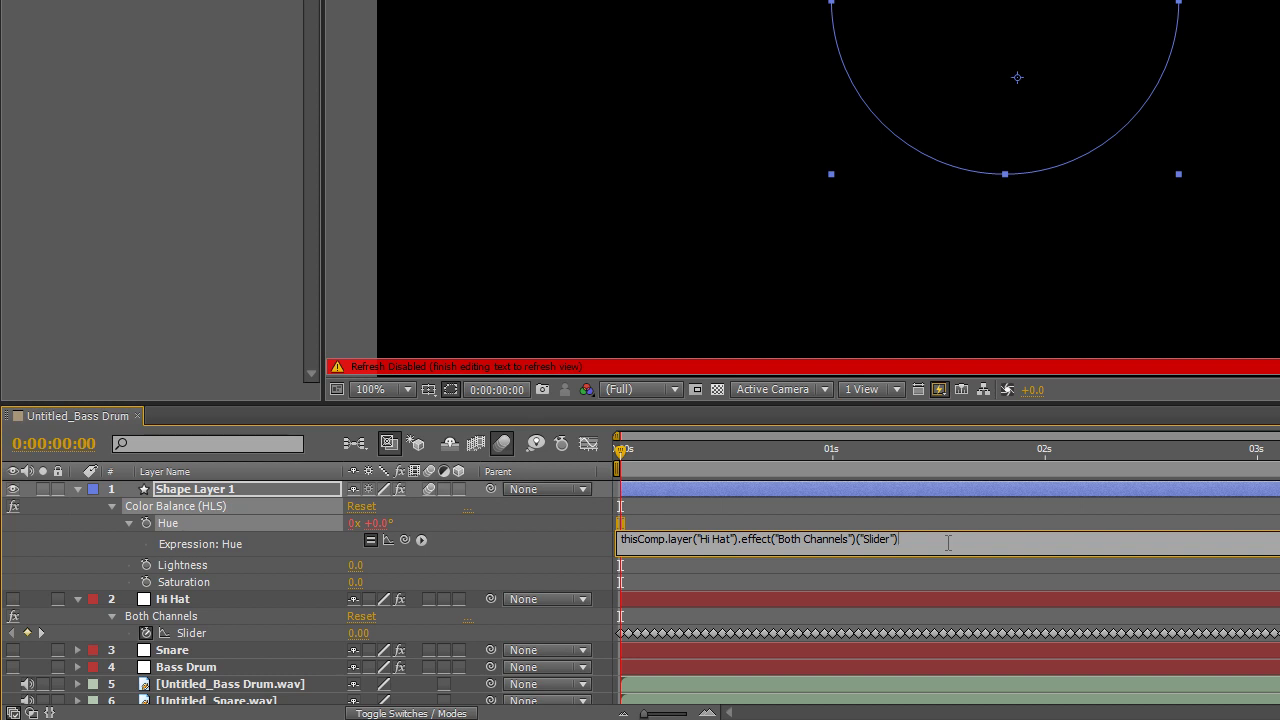
click(1002, 596)
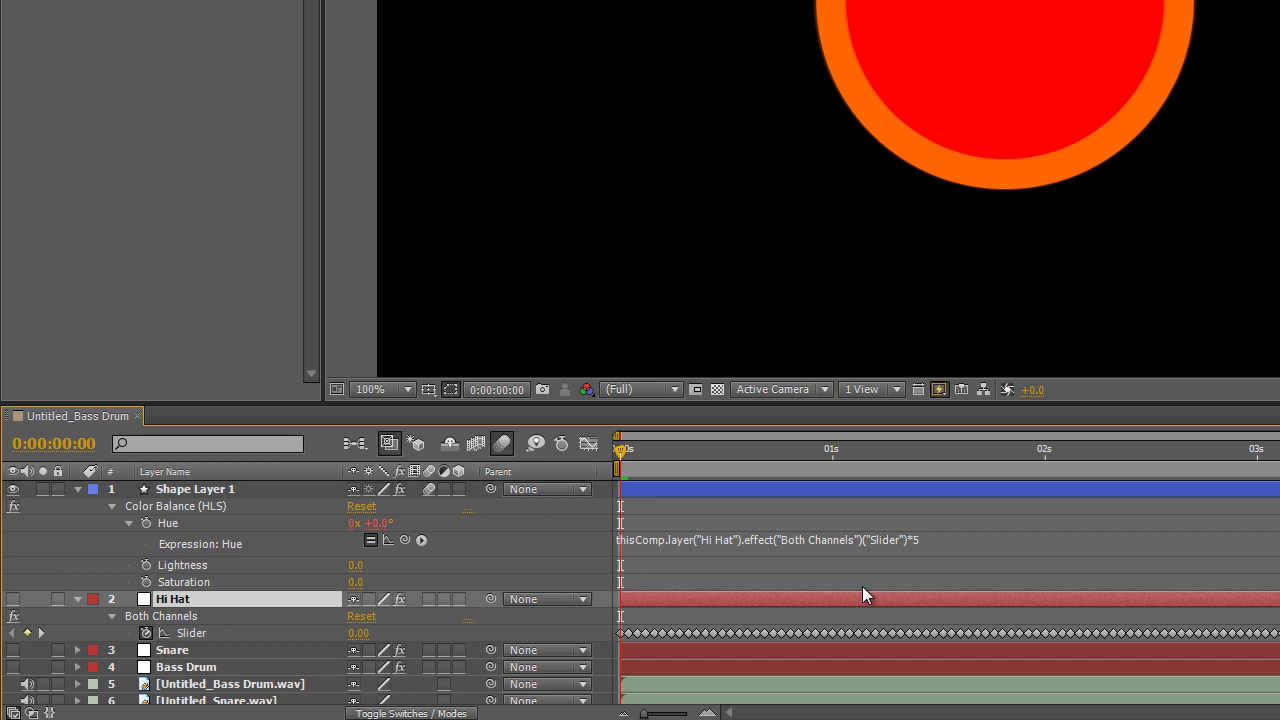
Preview the composition with audio from the numeric keypad 0 key
key(KP_0)
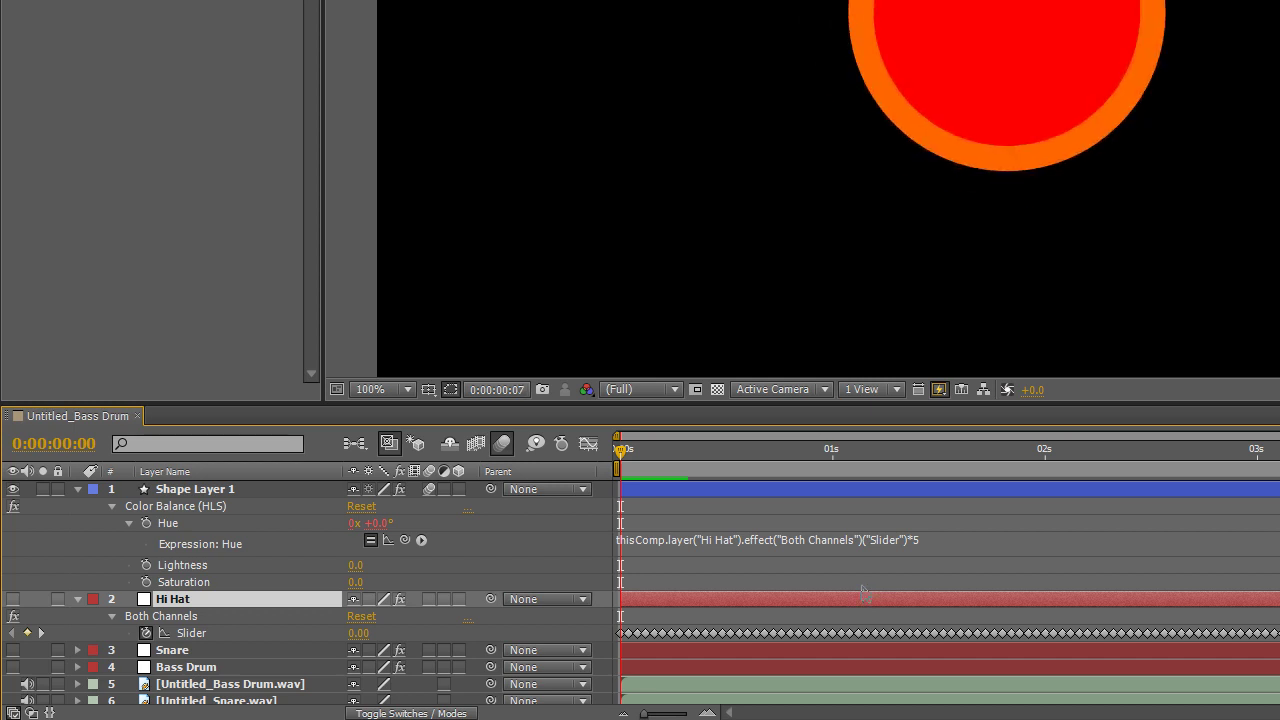